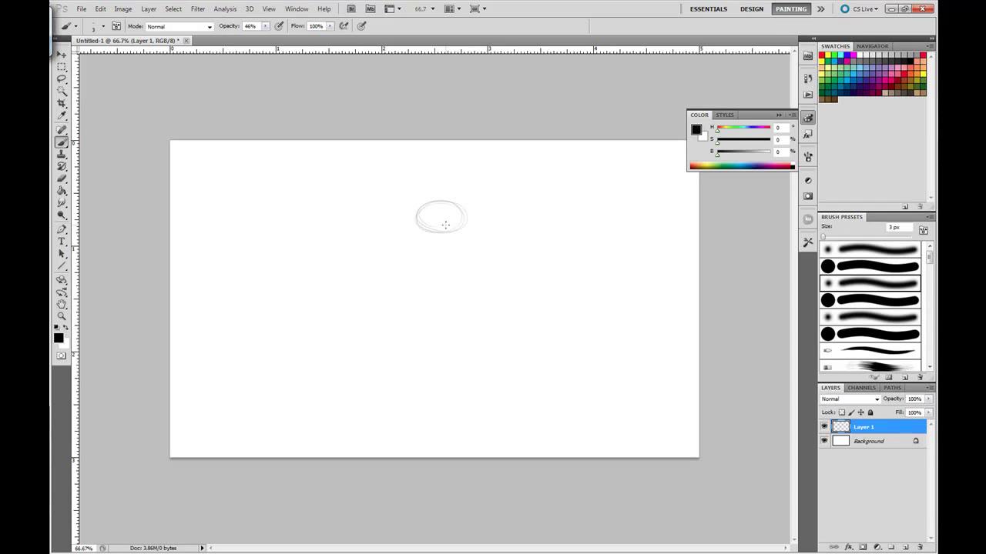
Step: Sketch the heron's neck, head and long beak on Layer 1
left_click_drag(459, 279, 341, 382)
mouse_move(391, 221)
left_mouse_down()
mouse_move(400, 268)
mouse_move(323, 258)
mouse_move(309, 281)
left_mouse_up()
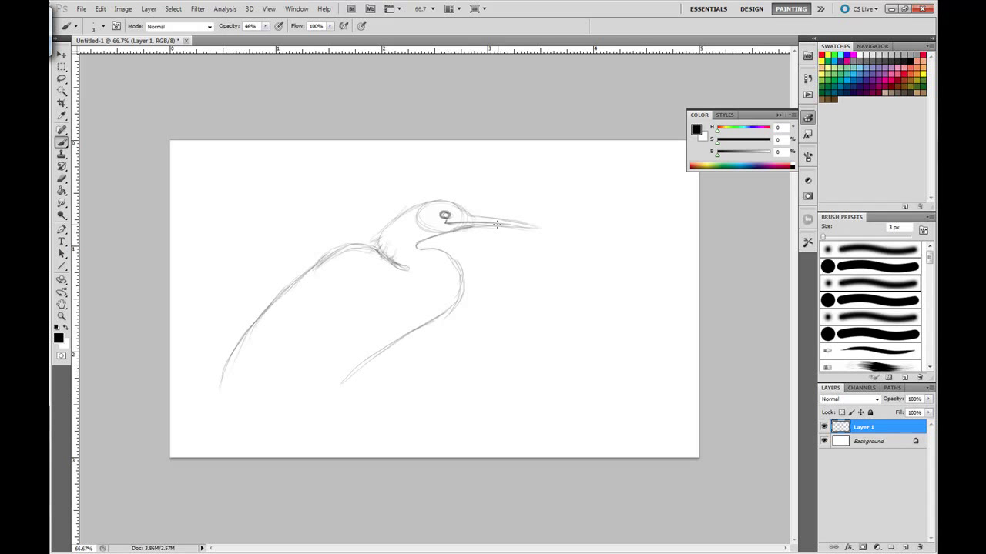
left_click_drag(529, 224, 444, 250)
left_click_drag(443, 201, 366, 240)
left_click_drag(369, 238, 395, 266)
mouse_move(367, 236)
left_mouse_down()
mouse_move(389, 253)
mouse_move(323, 372)
mouse_move(254, 424)
left_mouse_up()
Step: Hatch the wing and outline the belly, chest and body contour
left_click_drag(285, 297, 266, 367)
mouse_move(377, 366)
left_mouse_down()
mouse_move(461, 292)
mouse_move(407, 308)
left_mouse_up()
left_click_drag(450, 302, 396, 350)
left_click_drag(374, 259, 345, 319)
mouse_move(374, 282)
left_mouse_down()
mouse_move(328, 366)
mouse_move(302, 373)
left_mouse_up()
mouse_move(341, 354)
left_mouse_down()
mouse_move(326, 304)
mouse_move(266, 422)
left_mouse_up()
left_click_drag(280, 357, 252, 425)
Step: Strengthen the body outline and sketch the lower tail, belly, legs and beak marks
mouse_move(292, 291)
left_mouse_down()
mouse_move(235, 354)
mouse_move(220, 414)
mouse_move(258, 425)
left_mouse_up()
mouse_move(376, 358)
left_mouse_down()
mouse_move(319, 403)
mouse_move(336, 416)
left_mouse_up()
left_click_drag(439, 317, 383, 362)
left_click_drag(400, 285, 366, 337)
left_click_drag(403, 302, 361, 371)
left_click_drag(394, 263, 365, 306)
left_click(439, 252)
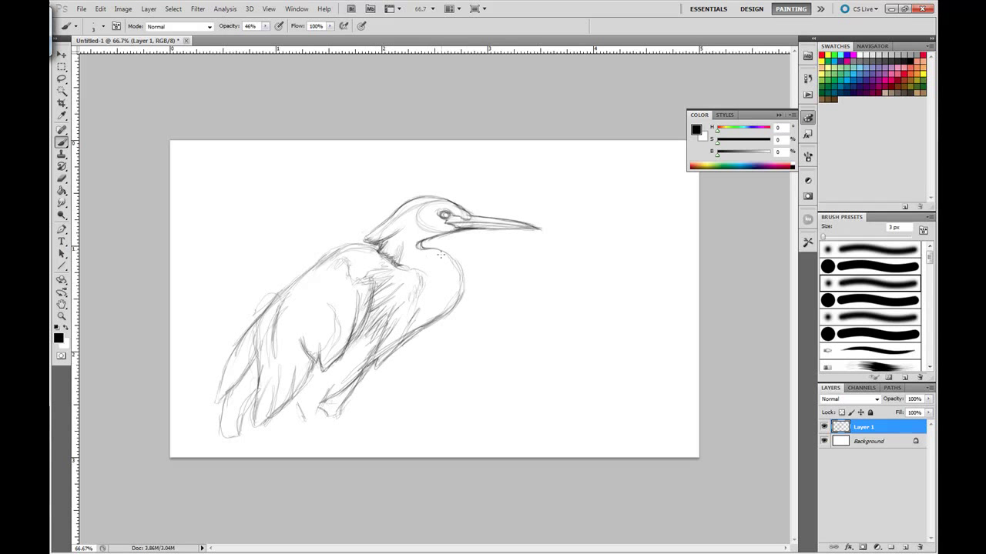
Step: Shift the sketch up and right, extend legs and pointed tail, and add Layer 2
left_click_drag(403, 176, 468, 150)
mouse_move(375, 380)
left_mouse_down()
mouse_move(385, 411)
mouse_move(405, 411)
mouse_move(323, 431)
left_mouse_up()
left_click_drag(343, 389, 304, 444)
left_click_drag(319, 410, 275, 453)
left_click_drag(291, 368, 260, 451)
left_click_drag(307, 415, 274, 456)
left_click_drag(339, 396, 299, 457)
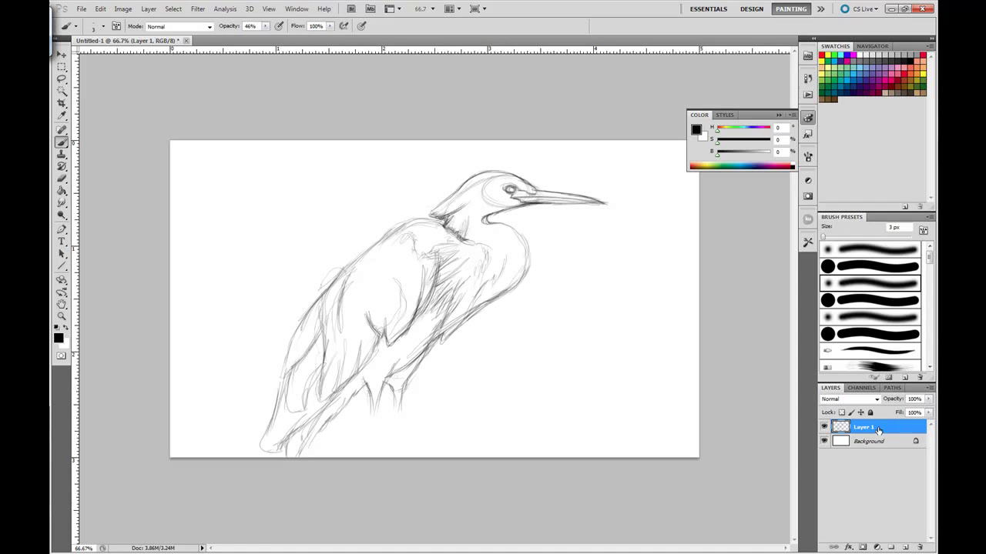
left_click(904, 546)
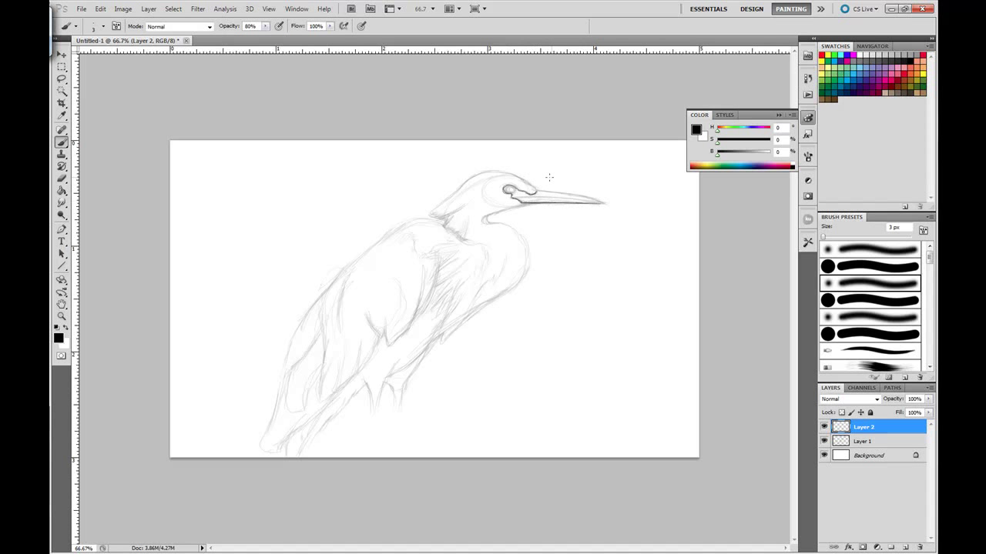
Step: On Layer 2, ink clean lines for the head plumes, back, folded wing and tail feathers
mouse_move(509, 172)
left_mouse_down()
mouse_move(425, 213)
mouse_move(460, 233)
mouse_move(344, 270)
mouse_move(283, 375)
left_mouse_up()
left_click_drag(316, 337, 290, 411)
left_click_drag(336, 282, 345, 332)
mouse_move(324, 305)
left_mouse_down()
mouse_move(319, 384)
mouse_move(368, 348)
left_mouse_up()
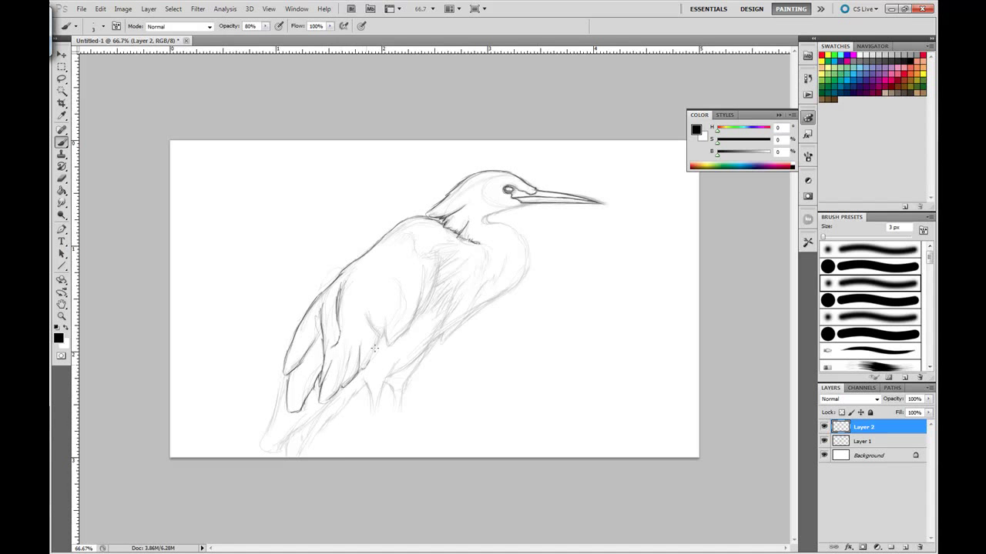
left_click_drag(364, 314, 383, 340)
left_click_drag(415, 297, 392, 337)
mouse_move(436, 263)
left_mouse_down()
mouse_move(414, 328)
mouse_move(428, 301)
left_mouse_up()
left_click_drag(389, 346, 297, 453)
mouse_move(317, 409)
left_mouse_down()
mouse_move(271, 452)
mouse_move(285, 354)
left_mouse_up()
Step: Redraw the throat and chest, hatch chest, shoulder and neck feathers, and ink the legs
mouse_move(542, 205)
left_mouse_down()
mouse_move(500, 218)
mouse_move(530, 286)
mouse_move(440, 344)
left_mouse_up()
left_click_drag(462, 305, 442, 324)
left_click_drag(460, 261, 424, 300)
mouse_move(455, 241)
left_mouse_down()
mouse_move(431, 269)
mouse_move(465, 271)
mouse_move(456, 287)
left_mouse_up()
left_click_drag(504, 277, 489, 303)
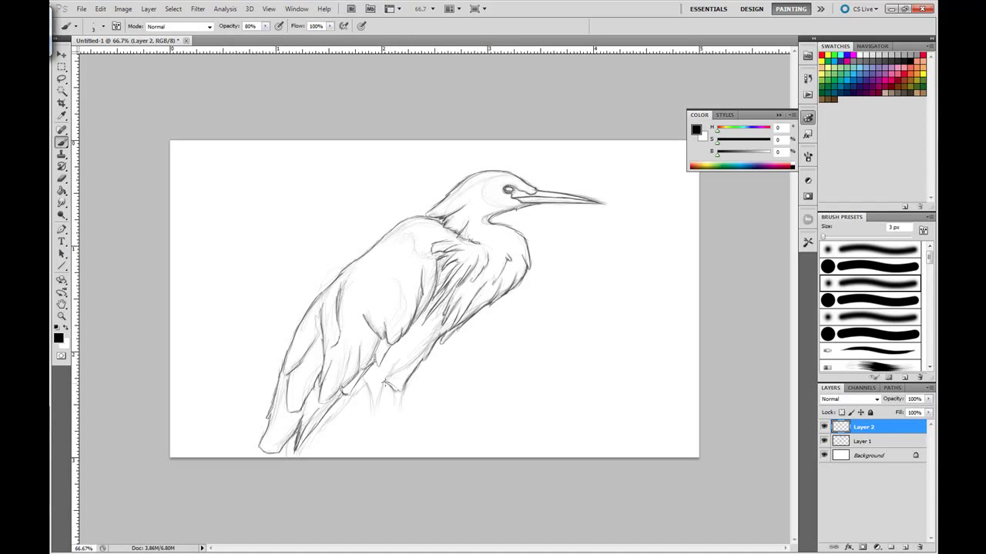
left_click_drag(448, 329, 425, 350)
mouse_move(404, 387)
left_mouse_down()
mouse_move(391, 413)
mouse_move(369, 411)
left_mouse_up()
left_click_drag(467, 199, 473, 239)
left_click_drag(463, 213, 452, 227)
left_click_drag(402, 248, 390, 271)
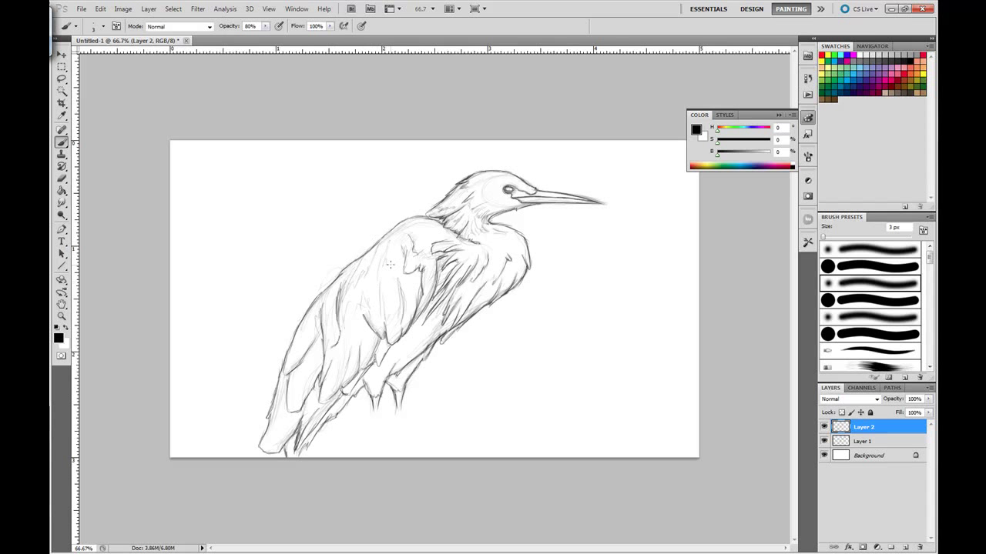
left_click_drag(353, 348, 358, 325)
Step: With a hard round brush, draw the feet and talons, darken both legs and the belly edge
key("comma")
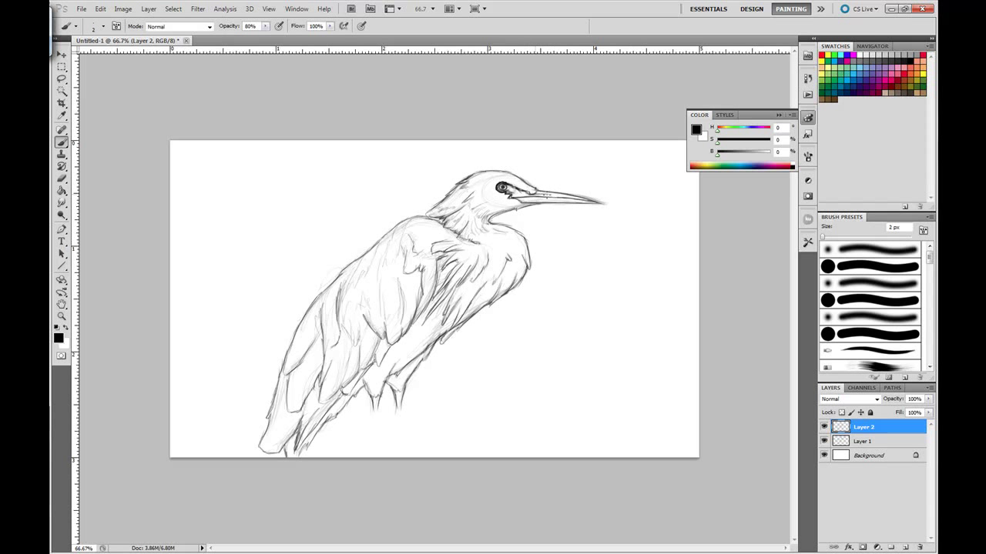
left_click_drag(375, 393, 381, 453)
left_click_drag(396, 413, 400, 436)
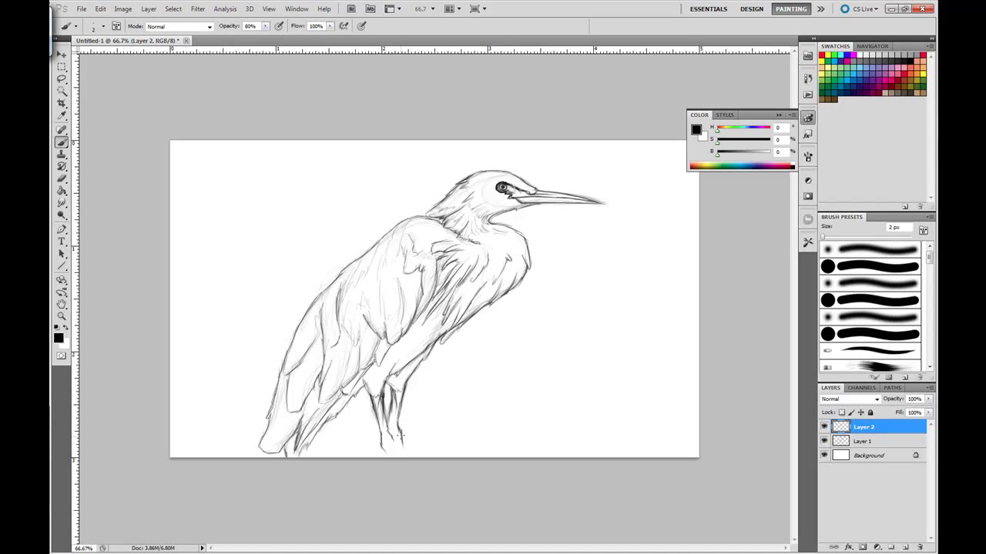
left_click_drag(374, 397, 379, 435)
left_click_drag(394, 430, 398, 451)
left_click_drag(440, 339, 416, 348)
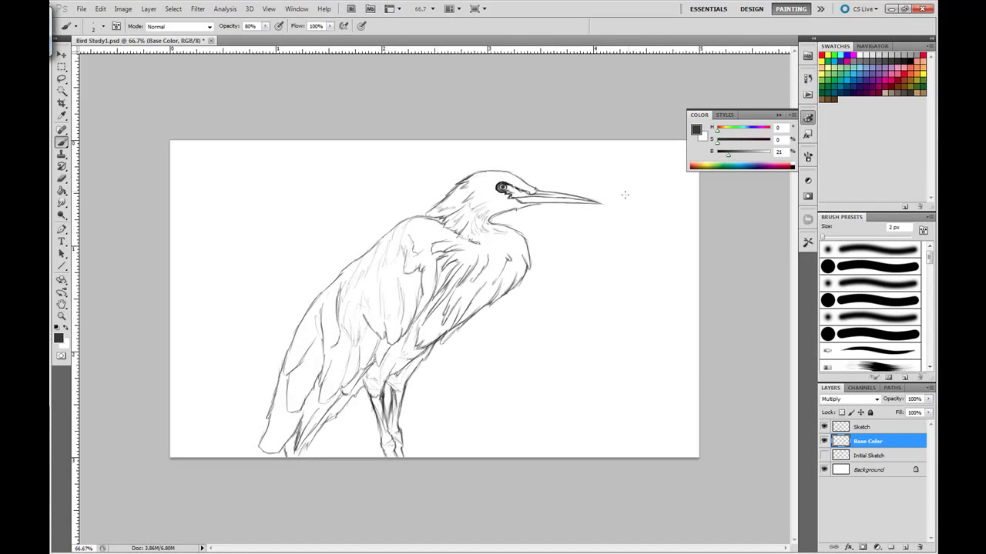
Step: Paint four grey value swatches and fill the heron's head and neck dark grey
mouse_move(625, 163)
left_mouse_down()
mouse_move(652, 157)
mouse_move(662, 175)
left_mouse_up()
mouse_move(634, 200)
left_mouse_down()
mouse_move(672, 194)
mouse_move(676, 210)
left_mouse_up()
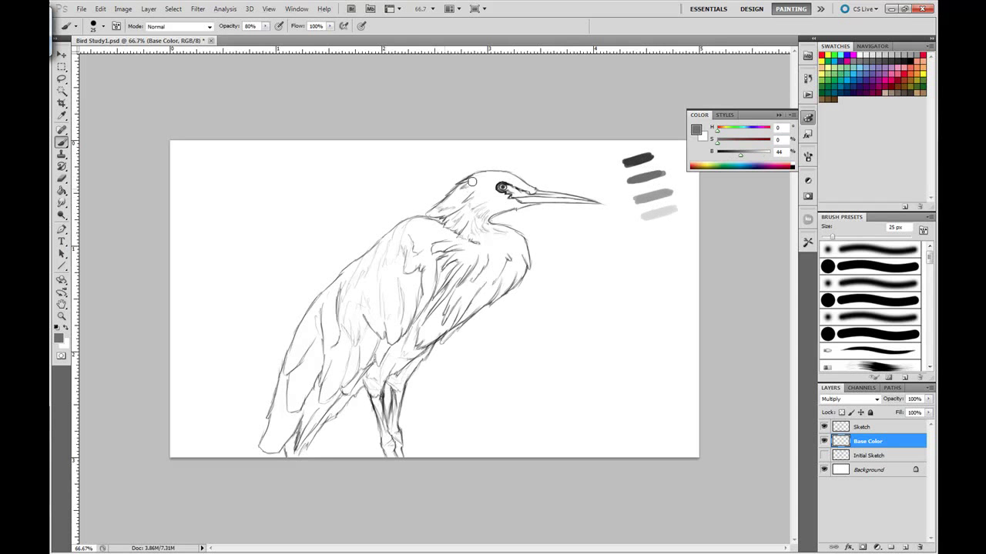
mouse_move(548, 199)
left_mouse_down()
mouse_move(493, 188)
mouse_move(516, 174)
mouse_move(515, 191)
mouse_move(385, 212)
mouse_move(416, 231)
left_mouse_up()
key("ctrl+plus")
key("bracketleft")
key("bracketleft")
mouse_move(385, 196)
left_mouse_down()
mouse_move(355, 223)
mouse_move(370, 219)
left_mouse_up()
mouse_move(392, 208)
left_mouse_down()
mouse_move(362, 218)
mouse_move(408, 245)
mouse_move(469, 238)
mouse_move(499, 275)
mouse_move(300, 231)
left_mouse_up()
key("bracketright")
Step: Block in flat grey over the body, lower body, legs, wing and back
key("bracketright")
key("bracketright")
key("bracketright")
mouse_move(308, 277)
left_mouse_down()
mouse_move(478, 308)
mouse_move(201, 439)
left_mouse_up()
right_click(389, 321)
key("Escape")
scroll(416, 308, "down", 3)
mouse_move(492, 239)
left_mouse_down()
mouse_move(323, 385)
mouse_move(400, 328)
left_mouse_up()
key("bracketleft")
mouse_move(346, 378)
left_mouse_down()
mouse_move(254, 412)
mouse_move(308, 392)
left_mouse_up()
key("bracketright")
key("bracketright")
key("bracketright")
left_click_drag(304, 427, 307, 523)
left_click_drag(273, 408, 289, 508)
mouse_move(255, 420)
left_mouse_down()
mouse_move(154, 385)
mouse_move(231, 216)
mouse_move(150, 362)
mouse_move(135, 435)
mouse_move(216, 478)
left_mouse_up()
Step: Fill the tail with grey and zoom back out to the whole heron
key("bracketleft")
key("bracketleft")
key("bracketleft")
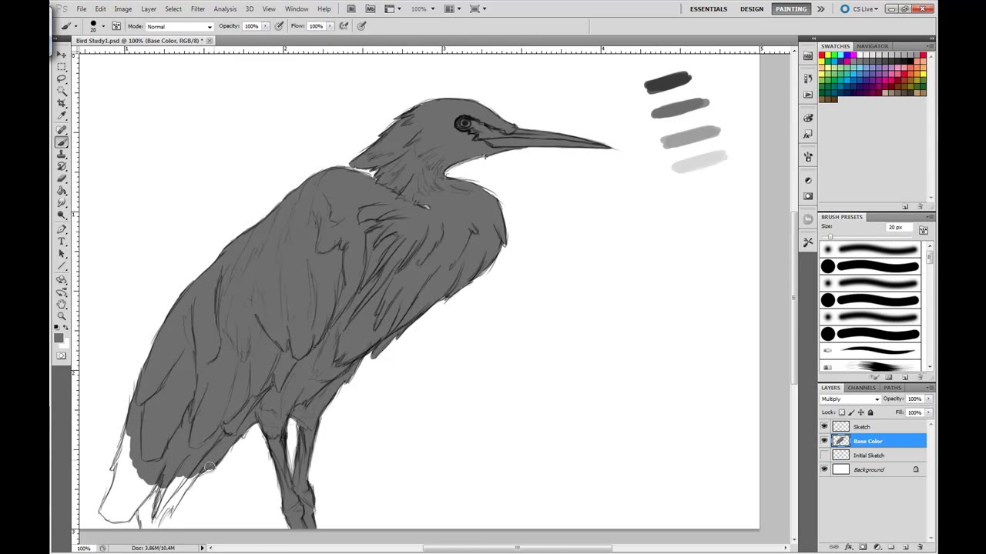
scroll(669, 283, "down", 1)
key("bracketright")
key("bracketright")
key("bracketright")
mouse_move(115, 415)
left_mouse_down()
mouse_move(108, 500)
mouse_move(170, 504)
left_mouse_up()
mouse_move(178, 470)
left_mouse_down()
mouse_move(123, 431)
mouse_move(168, 484)
left_mouse_up()
key("ctrl+minus")
key("bracketleft")
key("bracketleft")
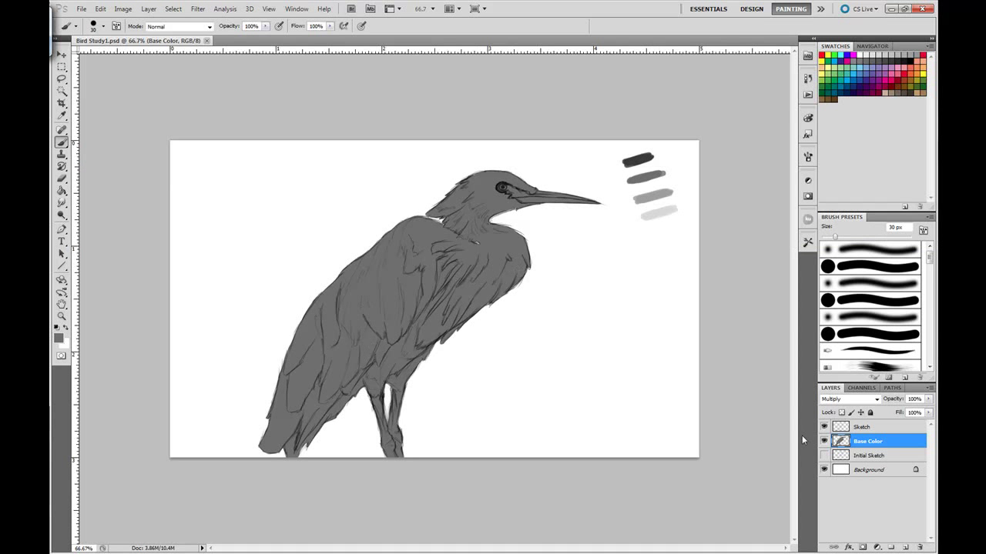
Step: Add a new layer above Sketch and pick a dark colour with a small brush for notes
key("alt+bracketright")
left_click(891, 547)
left_click(631, 179, "alt")
key("bracketleft")
key("bracketleft")
key("bracketleft")
Step: Set the new layer to Normal and write the sun arrow and ambient light notes
left_click(876, 399)
left_click(829, 127)
left_click_drag(531, 142, 506, 159)
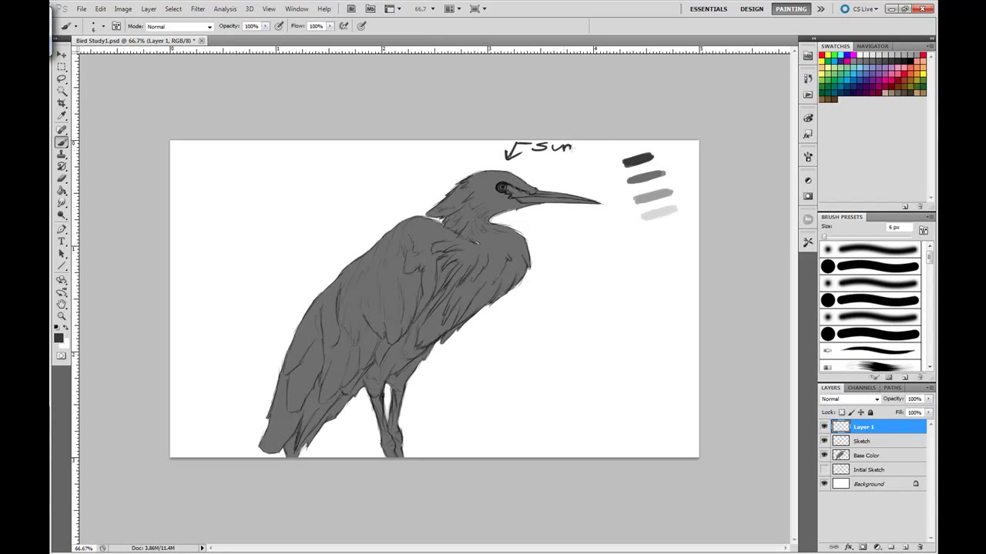
mouse_move(174, 412)
left_mouse_down()
mouse_move(214, 426)
mouse_move(229, 392)
left_mouse_up()
left_click_drag(505, 405, 653, 394)
mouse_move(471, 381)
left_mouse_down()
mouse_move(492, 397)
mouse_move(595, 370)
left_mouse_up()
left_click_drag(502, 423, 610, 422)
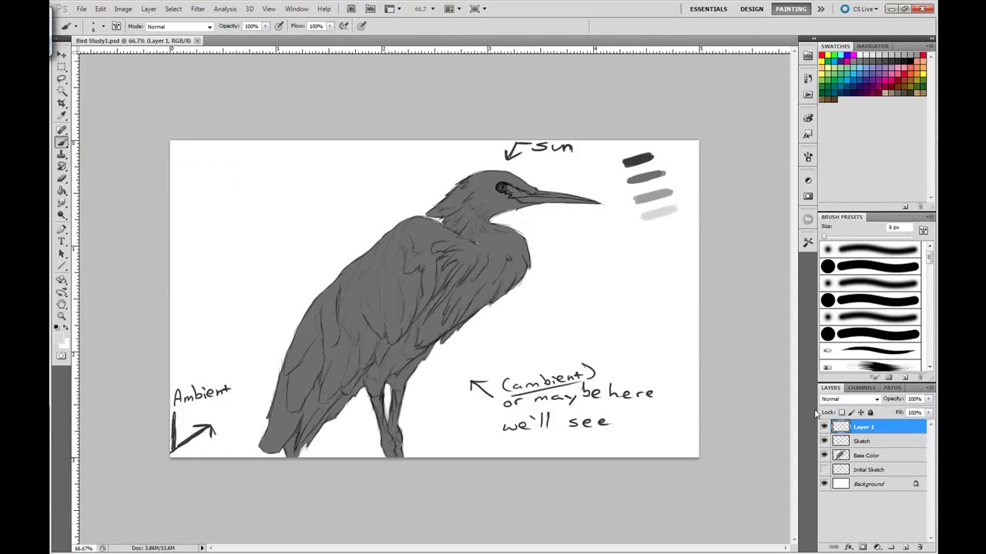
Step: Move the layer below Sketch, name it 'lighting', and paint a white highlight above the eye
key("bracketright")
key("bracketright")
key("bracketright")
left_click_drag(862, 426, 864, 442)
type("lighting")
key("Return")
key("bracketleft")
left_click_drag(533, 189, 492, 174)
key("bracketleft")
Step: At 40% brush opacity, paint light-grey highlights along the chest edge and shoulder
key("4")
key("bracketright")
key("bracketright")
key("bracketright")
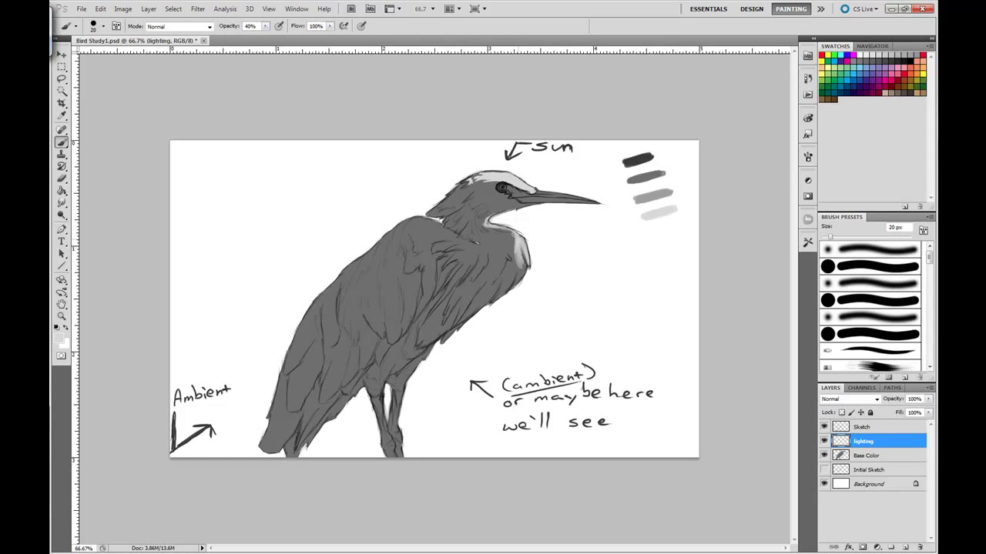
left_click_drag(503, 229, 512, 289)
key("bracketleft")
key("bracketleft")
key("bracketleft")
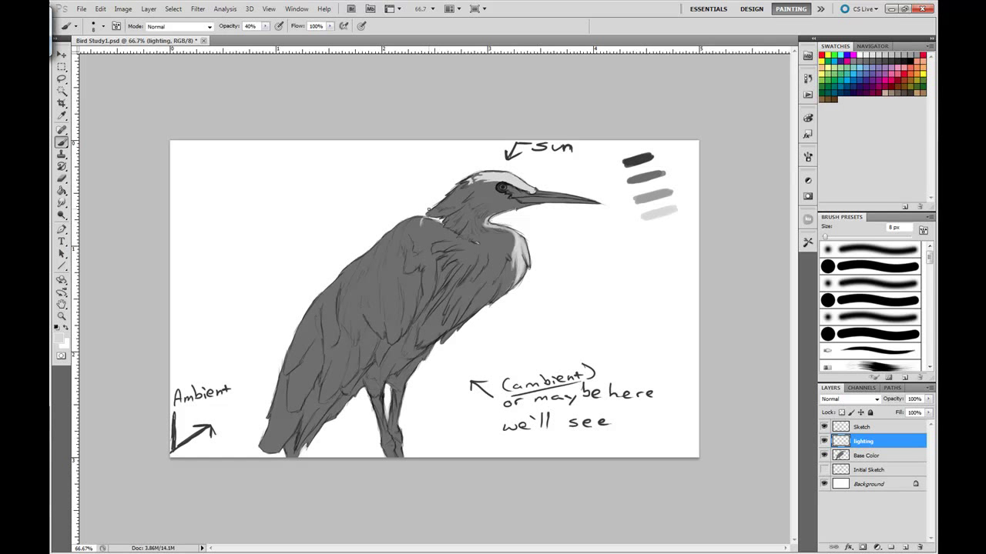
key("bracketright")
key("bracketright")
mouse_move(418, 251)
left_mouse_down()
mouse_move(404, 221)
mouse_move(386, 231)
mouse_move(408, 240)
mouse_move(374, 235)
mouse_move(353, 265)
left_mouse_up()
Step: With a brush of about 20 px, add light strokes across the wing, shoulder and chest
key("bracketright")
key("bracketright")
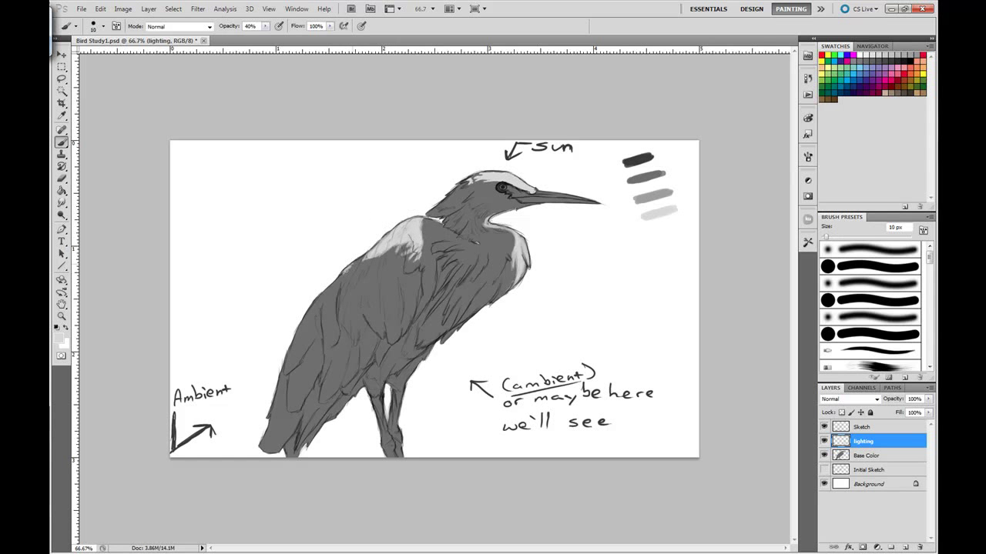
key("bracketright")
key("bracketright")
key("bracketright")
left_click_drag(416, 266, 393, 331)
key("bracketright")
mouse_move(493, 242)
left_mouse_down()
mouse_move(479, 273)
mouse_move(447, 250)
left_mouse_up()
key("bracketleft")
mouse_move(369, 318)
left_mouse_down()
mouse_move(362, 262)
mouse_move(397, 246)
left_mouse_up()
left_click_drag(343, 339, 346, 289)
Step: Paint light strokes on the body, toggling the Sketch layer, and lighten the lower and mid-body
key("bracketleft")
key("bracketleft")
key("bracketleft")
key("bracketright")
key("bracketright")
mouse_move(322, 331)
left_mouse_down()
mouse_move(331, 278)
mouse_move(343, 381)
mouse_move(373, 338)
left_mouse_up()
left_click(823, 427)
key("bracketleft")
key("bracketleft")
left_click_drag(308, 423, 319, 381)
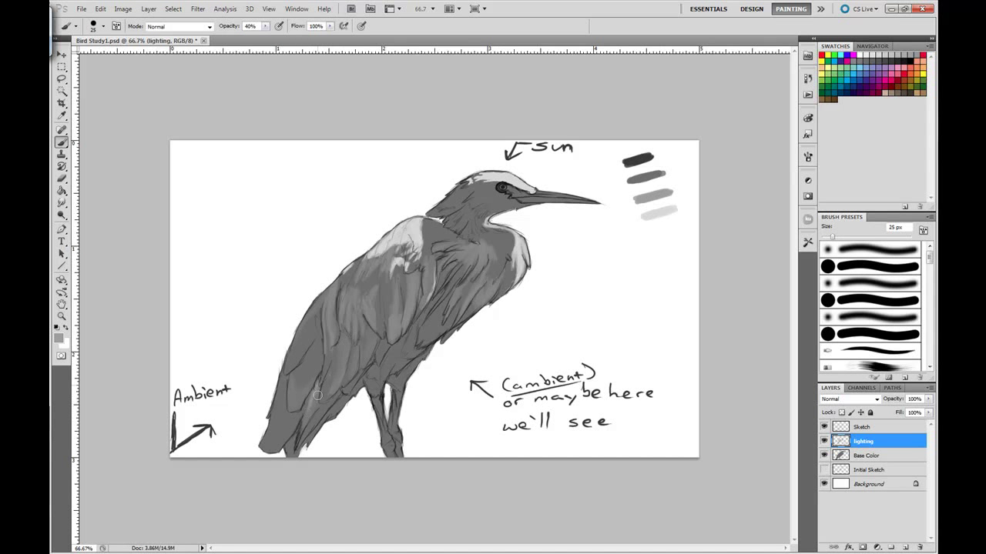
key("bracketleft")
key("bracketleft")
key("bracketleft")
mouse_move(420, 342)
left_mouse_down()
mouse_move(447, 300)
mouse_move(450, 320)
mouse_move(458, 310)
mouse_move(448, 323)
left_mouse_up()
Step: Sample greys from the heron and add light strokes on the belly and legs
key("bracketright")
key("bracketright")
key("bracketright")
left_click(400, 352, "alt")
key("bracketleft")
key("bracketleft")
mouse_move(389, 385)
left_mouse_down()
mouse_move(404, 356)
mouse_move(385, 358)
left_mouse_up()
left_click(375, 373, "alt")
left_click_drag(323, 423, 358, 383)
mouse_move(308, 438)
left_mouse_down()
mouse_move(332, 408)
mouse_move(318, 437)
left_mouse_up()
Step: On the Base Color layer, darken the lower heron with a sampled grey
key("alt+bracketright")
key("d")
key("bracketleft")
key("bracketleft")
key("bracketleft")
key("alt+bracketleft")
key("alt+bracketleft")
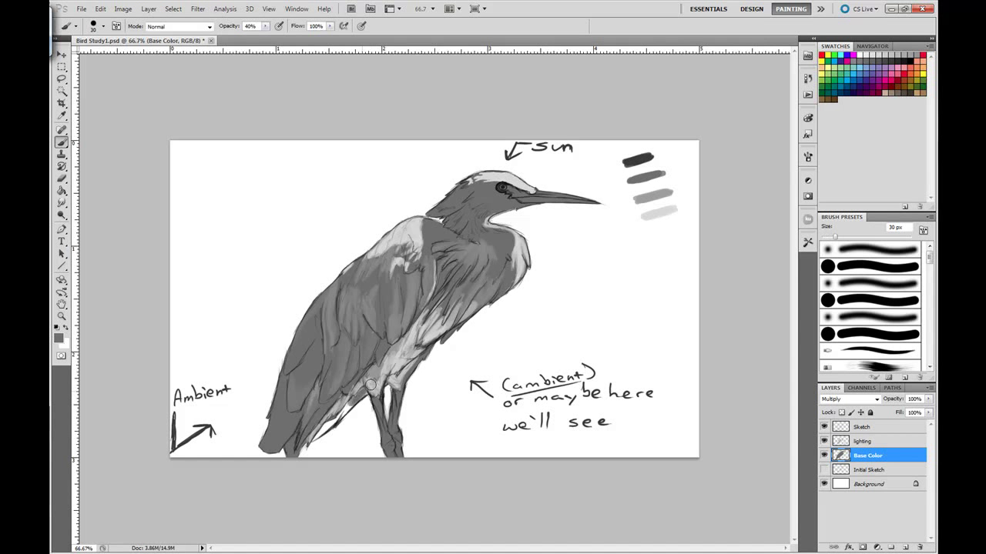
key("bracketright")
key("bracketright")
key("bracketright")
left_click(366, 389, "alt")
left_click_drag(374, 381, 316, 439)
Step: Back on the lighting layer, undo the stray leg stroke and sample a mid-grey with a 35 px brush
key("bracketleft")
key("bracketleft")
key("alt+bracketright")
left_click(360, 403, "alt")
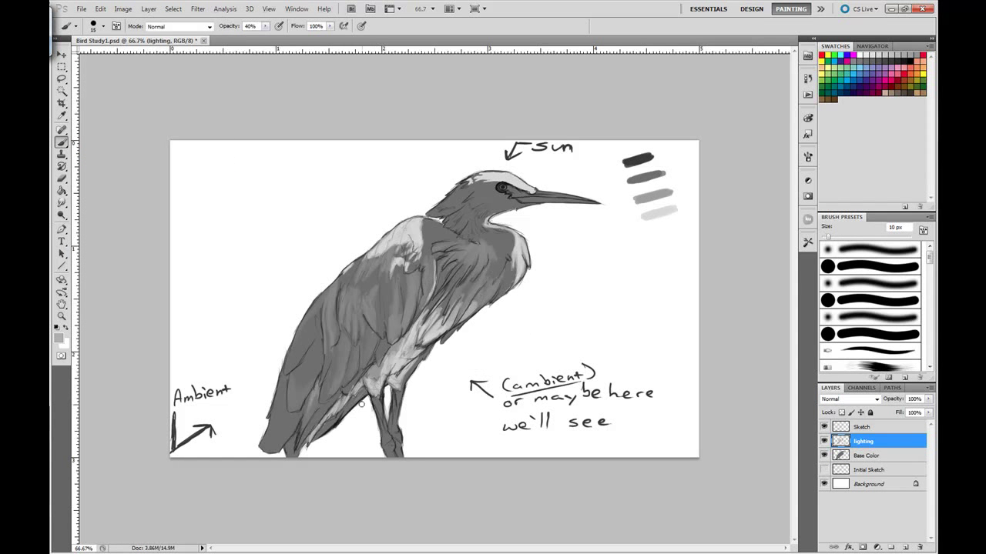
key("ctrl+z")
key("bracketright")
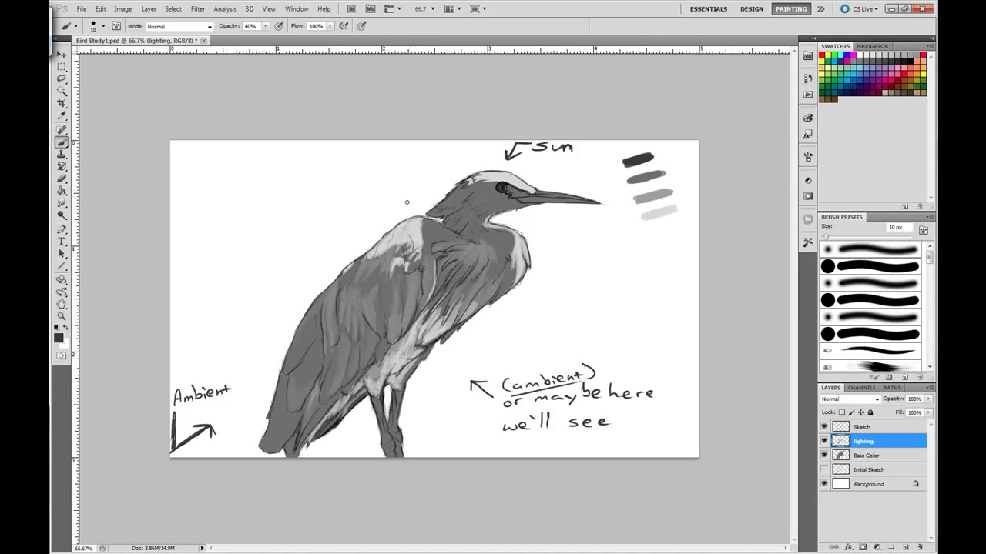
key("bracketright")
key("bracketright")
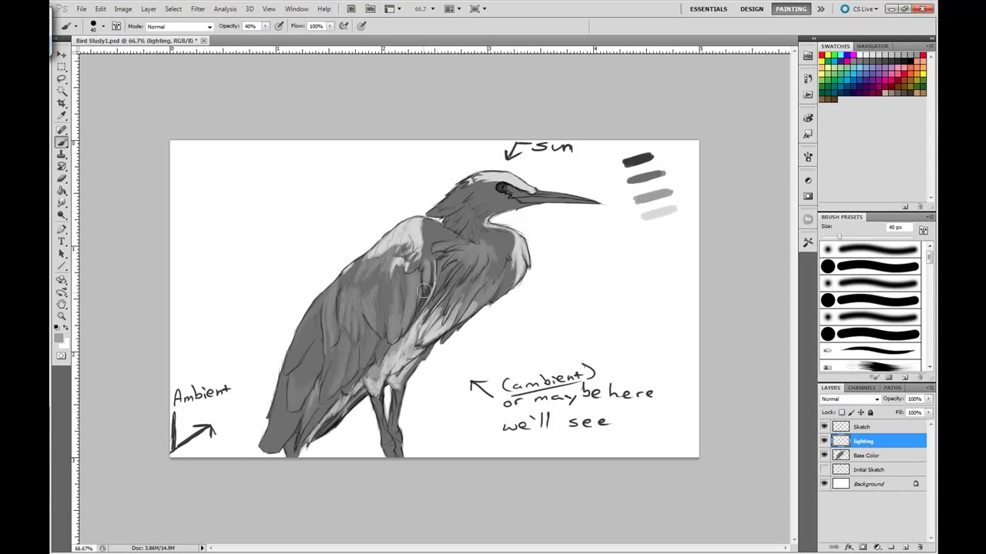
left_click(659, 194, "alt")
key("bracketright")
key("bracketright")
key("bracketright")
Step: Paint lighter wing strokes, then darker grey at lower opacity on the lower-left wing
left_click_drag(416, 275, 381, 308)
key("bracketleft")
key("bracketleft")
key("bracketleft")
key("bracketleft")
key("bracketright")
left_click(370, 279, "alt")
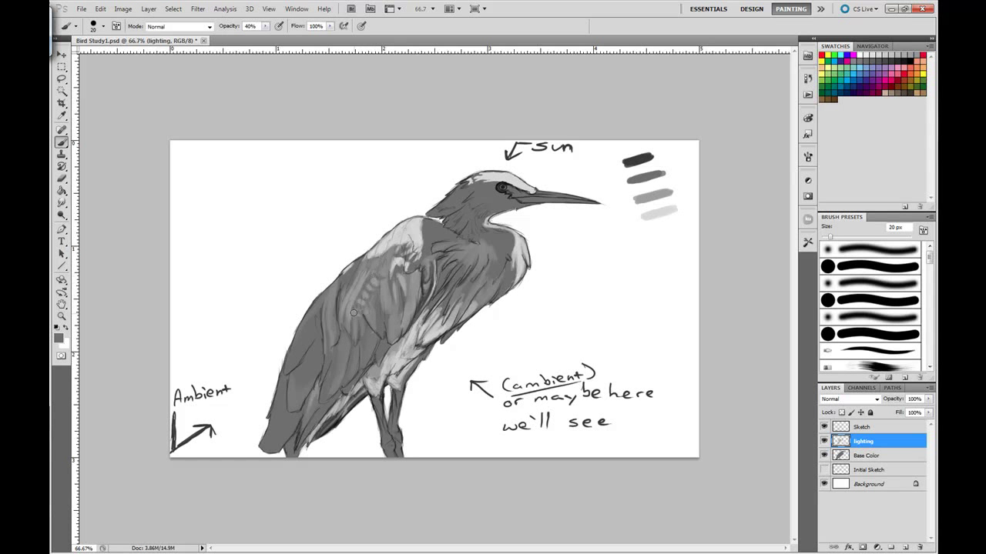
left_click(369, 300, "alt")
key("2")
key("4")
key("bracketleft")
mouse_move(363, 285)
left_mouse_down()
mouse_move(338, 330)
mouse_move(298, 339)
mouse_move(308, 339)
left_mouse_up()
Step: Darken the lower-left wing edge with dark grey strokes at 54% opacity
key("bracketleft")
key("bracketleft")
left_click(322, 337, "alt")
key("bracketleft")
mouse_move(385, 337)
left_mouse_down()
mouse_move(307, 439)
mouse_move(289, 424)
left_mouse_up()
key("bracketright")
left_click_drag(266, 26, 289, 31)
left_click_drag(294, 356, 319, 311)
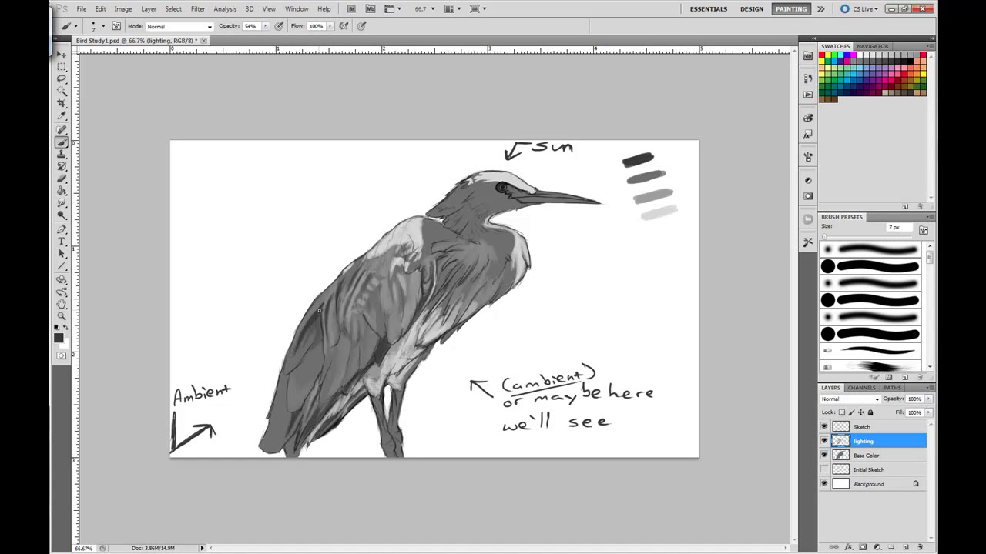
mouse_move(324, 347)
left_mouse_down()
mouse_move(312, 382)
mouse_move(294, 377)
left_mouse_up()
Step: Pick a lighter grey at 18% opacity and brighten the heron's neck
key("bracketright")
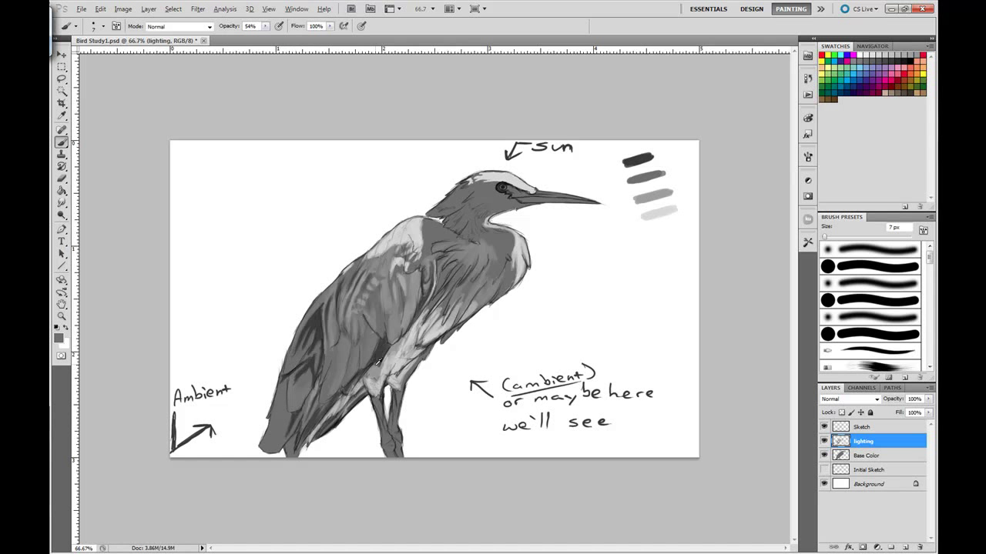
key("bracketright")
key("bracketright")
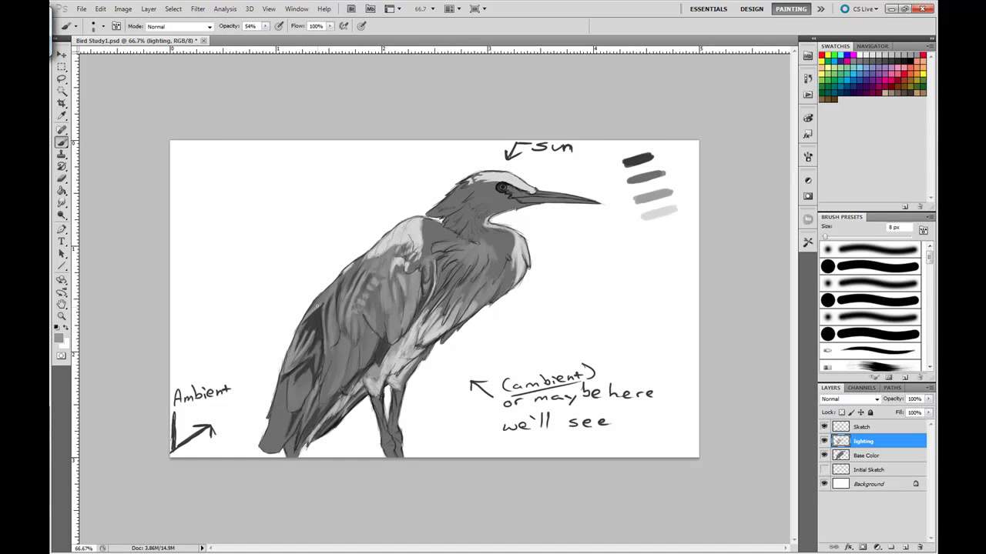
left_click(437, 223, "alt")
key("1")
key("8")
key("bracketright")
key("bracketright")
key("bracketright")
key("bracketleft")
key("bracketleft")
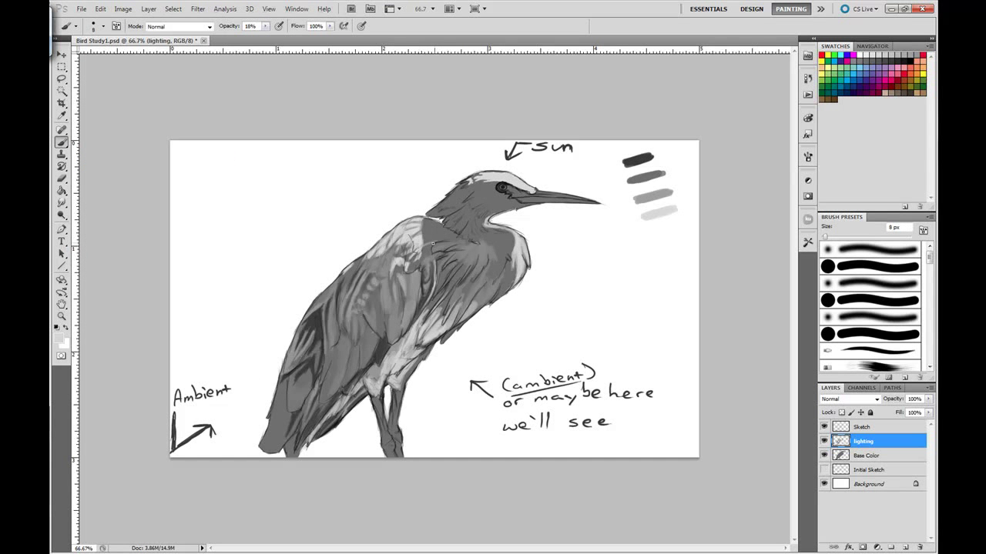
left_click_drag(423, 243, 444, 228)
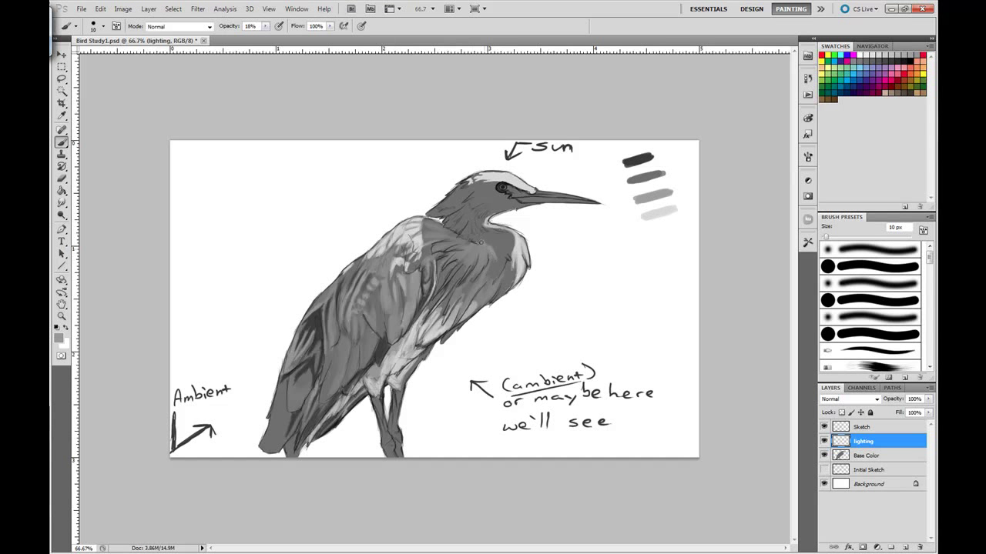
Step: Lighten the top of the head, the back of the neck and behind the eye
key("bracketright")
mouse_move(479, 174)
left_mouse_down()
mouse_move(493, 187)
mouse_move(465, 205)
mouse_move(459, 189)
mouse_move(465, 215)
mouse_move(460, 192)
mouse_move(452, 218)
mouse_move(465, 217)
mouse_move(454, 197)
mouse_move(467, 213)
left_mouse_up()
key("bracketright")
left_click(654, 162, "alt")
key("bracketright")
left_click(459, 198, "alt")
key("bracketleft")
key("bracketleft")
mouse_move(509, 177)
left_mouse_down()
mouse_move(473, 178)
mouse_move(473, 196)
left_mouse_up()
mouse_move(516, 196)
left_mouse_down()
mouse_move(493, 212)
mouse_move(453, 198)
mouse_move(493, 214)
left_mouse_up()
Step: Sample a grey from the value swatches and lighten the shoulder and back
key("bracketright")
key("bracketleft")
key("bracketleft")
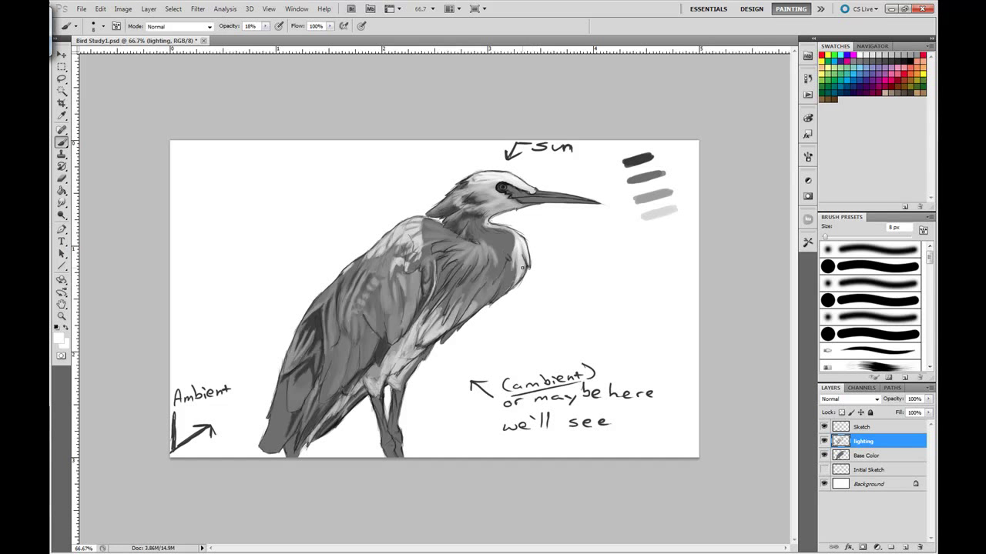
left_click(662, 210, "alt")
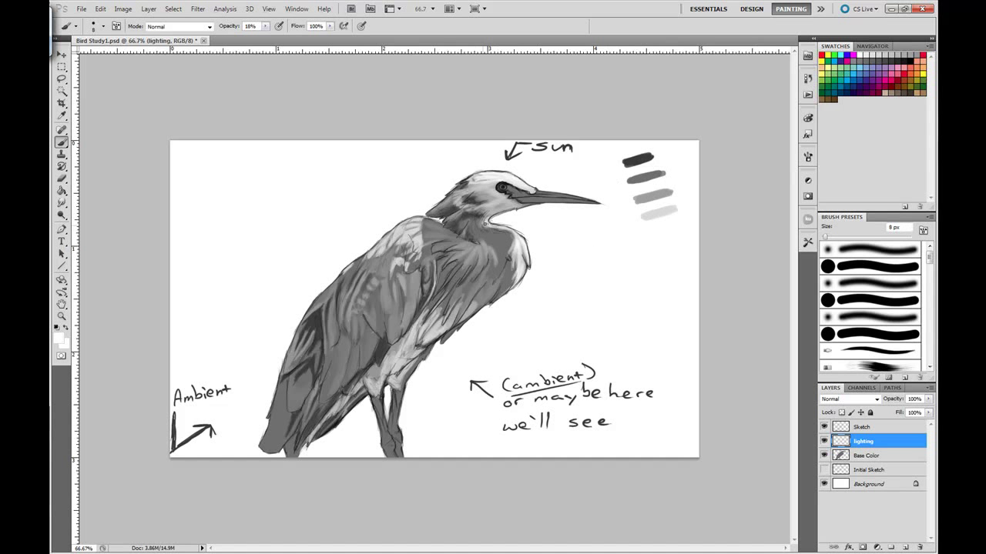
key("bracketright")
key("bracketright")
key("bracketright")
mouse_move(417, 214)
left_mouse_down()
mouse_move(389, 248)
mouse_move(377, 245)
mouse_move(397, 327)
left_mouse_up()
Step: Flip the canvas horizontally to check the heron's proportions
key("bracketright")
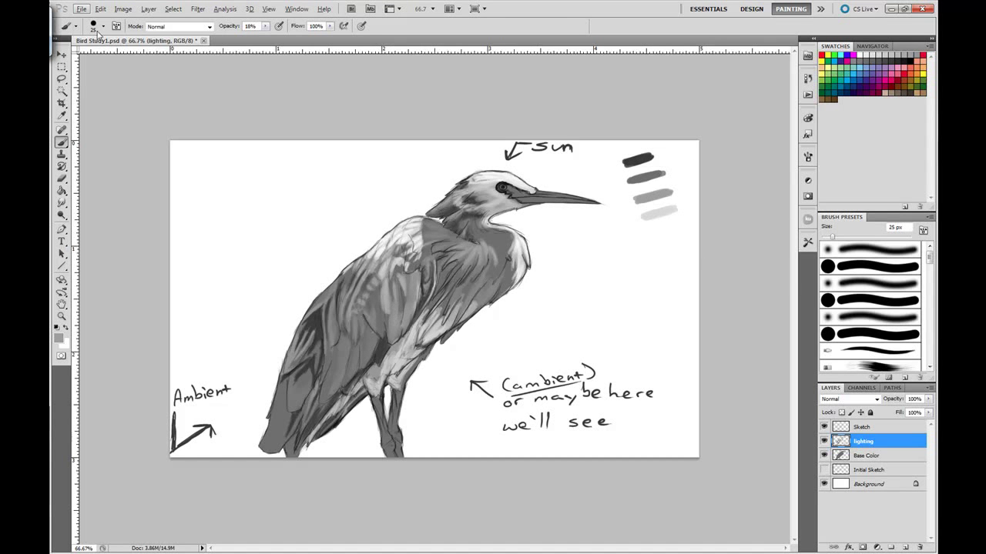
key("h")
right_click(428, 187)
key("bracketright")
key("bracketright")
key("5")
key("1")
key("Escape")
Step: Sample a dark grey, lower the brush opacity and size, and flip the canvas back to normal
left_click(534, 334, "alt")
key("bracketleft")
key("2")
key("6")
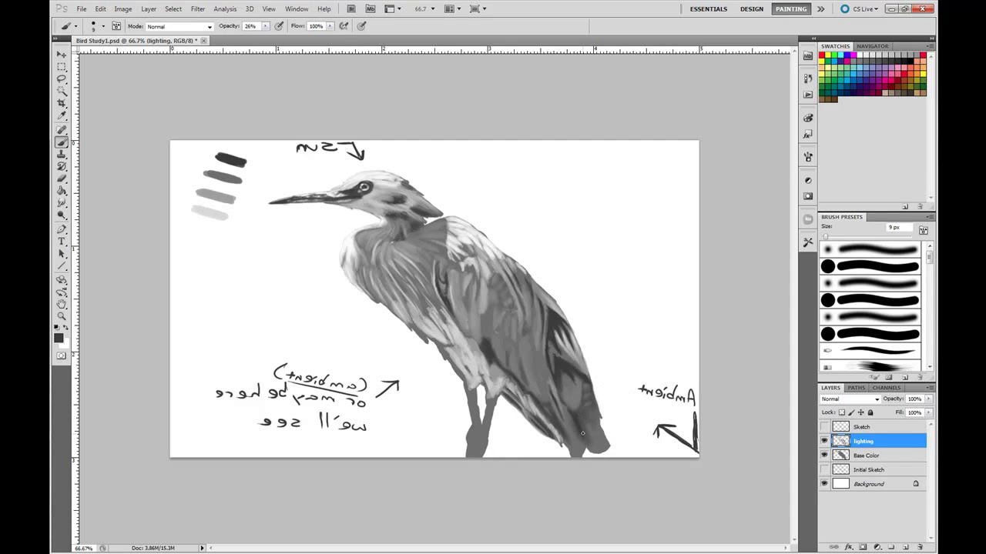
key("bracketleft")
key("bracketleft")
key("h")
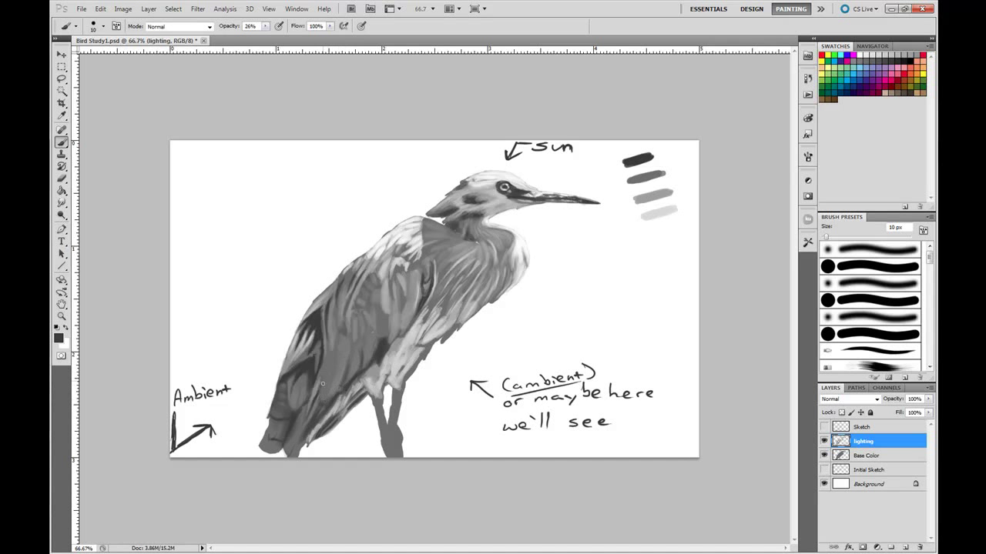
Step: Darken the heron's lower body, then sample darker and lighter greys from the bird
left_click_drag(339, 389, 332, 358)
key("bracketright")
left_click(279, 376, "alt")
key("bracketleft")
key("bracketleft")
key("bracketleft")
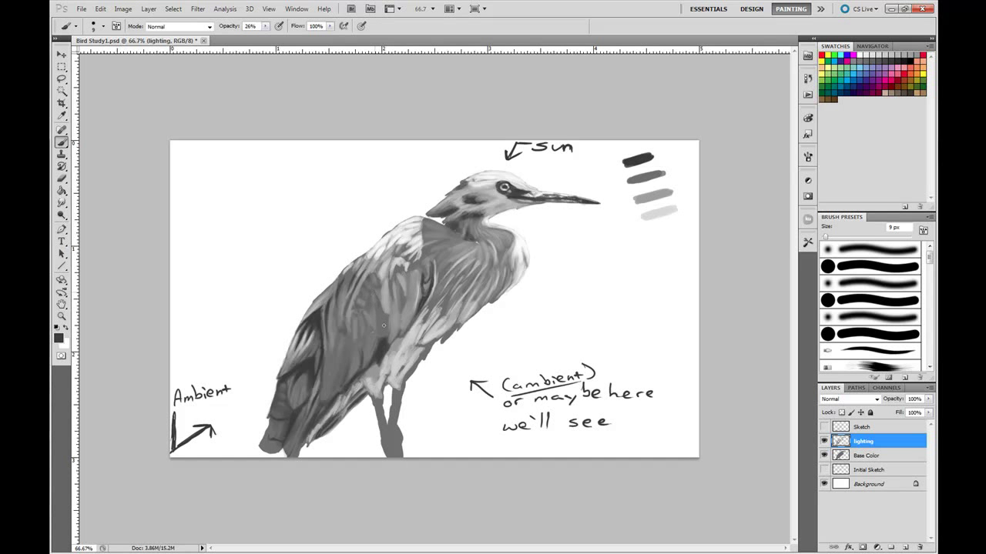
left_click(423, 279, "alt")
key("bracketright")
key("bracketright")
left_click(428, 280, "alt")
key("bracketleft")
key("bracketleft")
key("bracketleft")
Step: Paint light strokes on the chest and dark strokes on the back and wing
left_click_drag(440, 285, 462, 317)
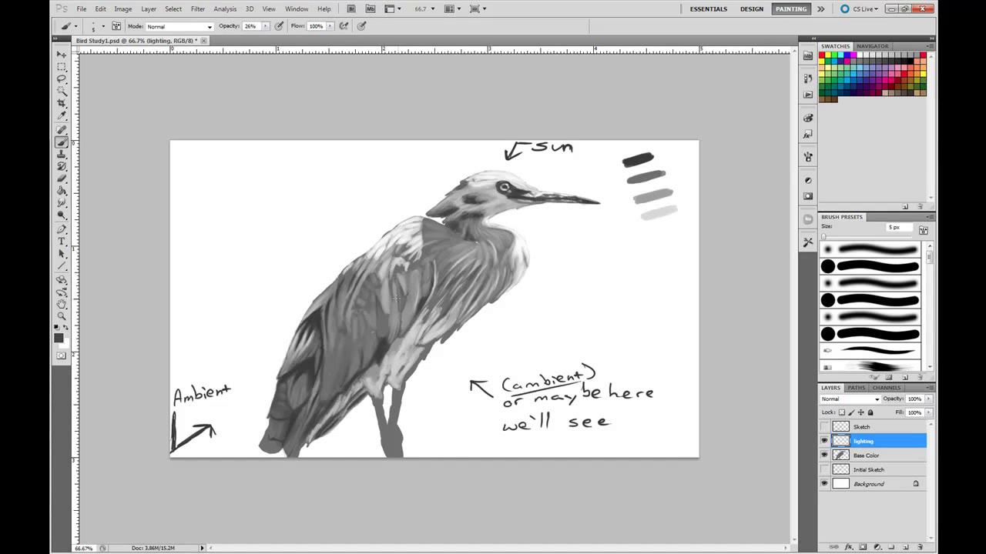
key("bracketleft")
key("bracketleft")
key("bracketleft")
mouse_move(326, 331)
left_mouse_down()
mouse_move(339, 355)
mouse_move(368, 348)
left_mouse_up()
left_click(372, 267, "alt")
key("bracketright")
key("bracketright")
key("bracketright")
key("bracketright")
key("bracketright")
key("bracketright")
key("bracketleft")
Step: Lighten the tip of the tail, then sample a dark grey
left_click_drag(277, 422, 267, 446)
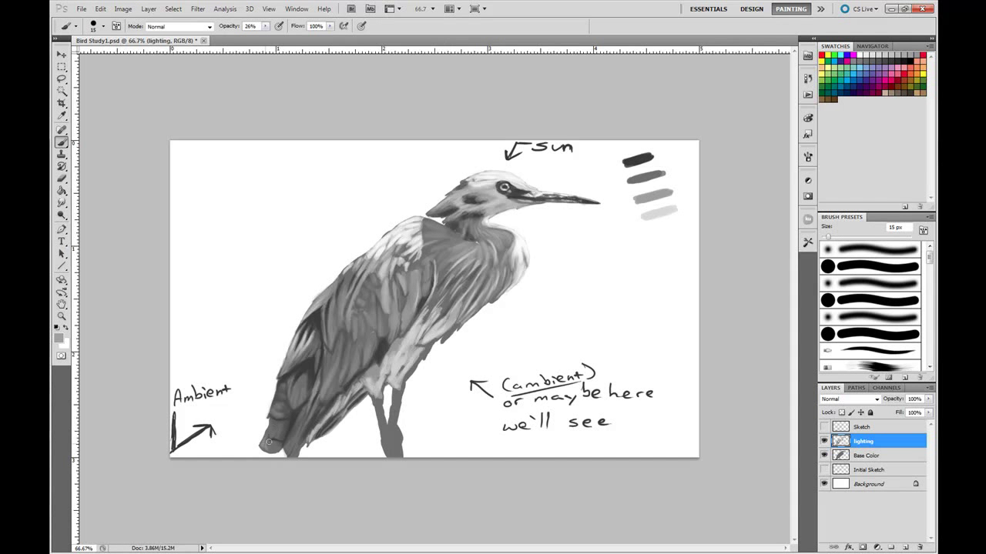
key("bracketright")
left_click_drag(293, 451, 296, 424)
key("bracketleft")
left_click(295, 359, "alt")
key("bracketleft")
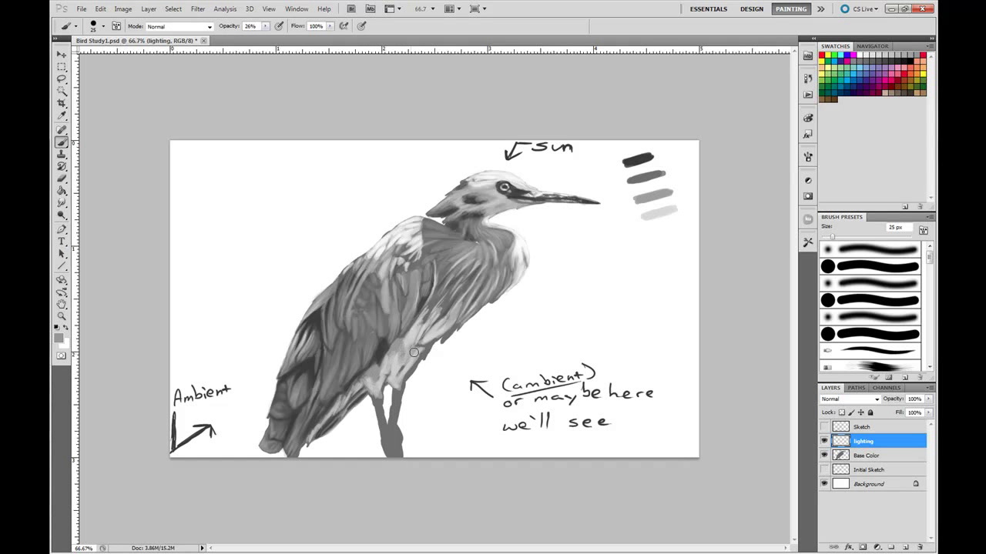
Step: Paint light grey strokes across the lower belly
key("bracketright")
key("bracketright")
key("bracketright")
left_click(407, 318, "alt")
key("bracketleft")
mouse_move(389, 360)
left_mouse_down()
mouse_move(413, 372)
mouse_move(416, 360)
left_mouse_up()
key("bracketleft")
key("bracketleft")
left_click_drag(370, 391, 379, 402)
Step: Add small light and dark grey strokes on the lower body
left_click(375, 369, "alt")
key("bracketleft")
key("bracketleft")
left_click(375, 370, "alt")
key("bracketleft")
key("bracketleft")
key("bracketleft")
key("bracketleft")
left_click_drag(340, 405, 315, 451)
left_click(312, 443, "alt")
left_click(335, 393, "alt")
left_click(314, 443, "alt")
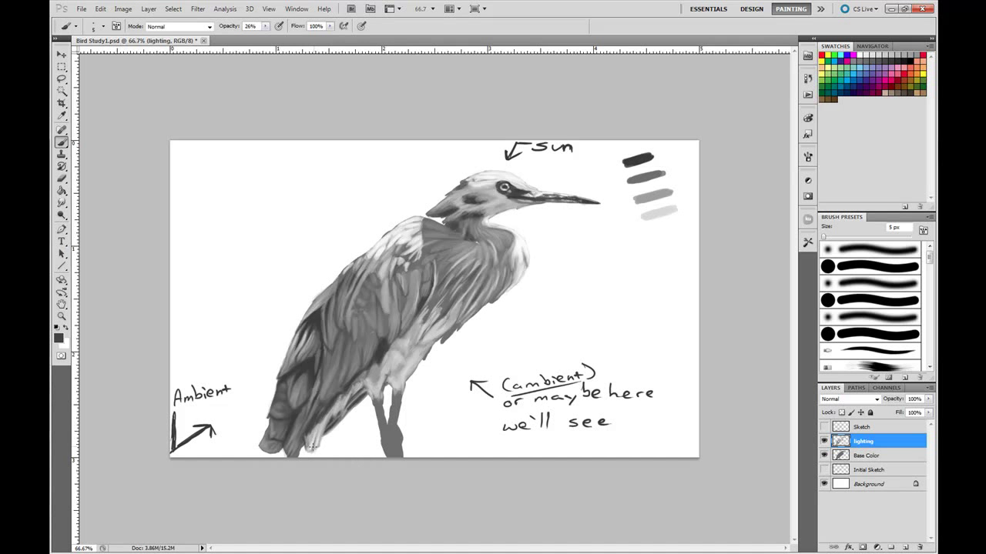
Step: Sample lighter and darker greys from the upper body, adjusting the brush size
left_click(487, 265, "alt")
key("bracketright")
key("bracketright")
key("bracketright")
key("bracketleft")
key("bracketleft")
left_click(439, 214, "alt")
key("bracketleft")
key("bracketleft")
key("bracketleft")
left_click(449, 224, "alt")
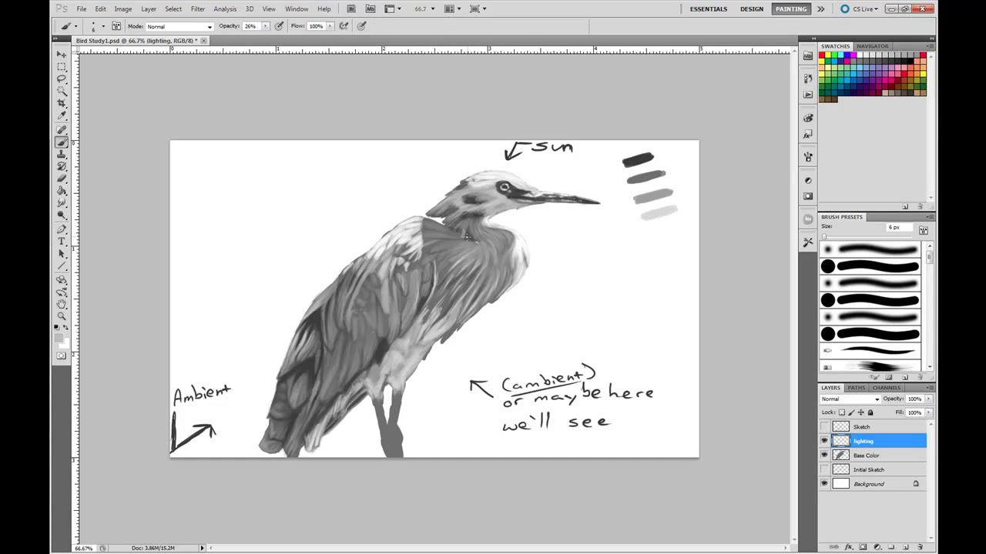
Step: Sample greys from the head and near the eye, then paint light strokes on belly and legs
left_click(458, 196, "alt")
key("bracketright")
key("bracketright")
key("bracketright")
left_click(501, 199, "alt")
key("bracketright")
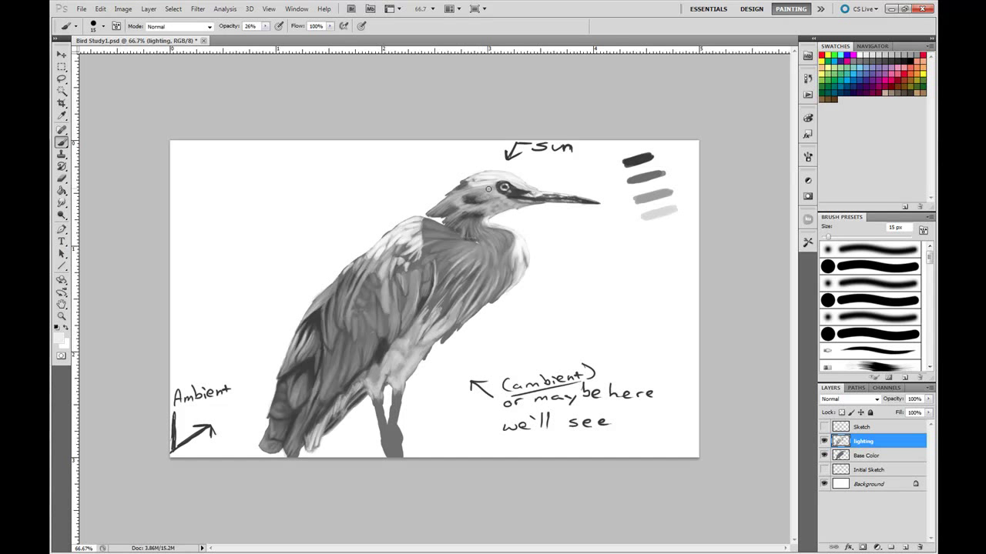
left_click(467, 193, "alt")
key("bracketleft")
key("bracketleft")
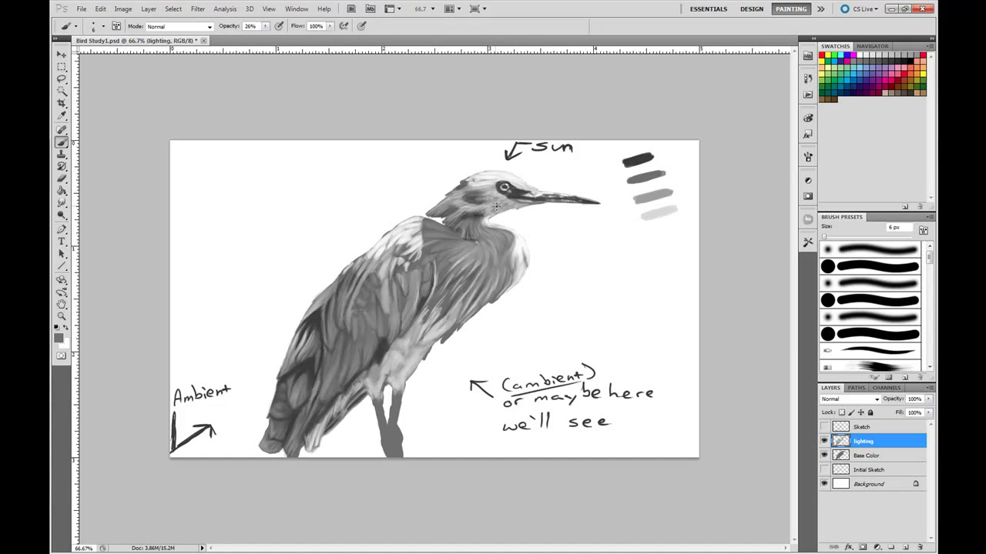
left_click(514, 199, "alt")
left_click_drag(395, 376, 414, 359)
Step: Resample light greys and paint more light strokes on the belly
key("bracketright")
key("bracketright")
left_click(395, 377, "alt")
key("bracketright")
key("bracketright")
left_click(375, 386, "alt")
key("bracketright")
key("bracketright")
left_click_drag(383, 362, 428, 339)
Step: Lighten the tail and lower body with a resampled grey
key("bracketright")
key("bracketright")
key("bracketright")
left_click(325, 444, "alt")
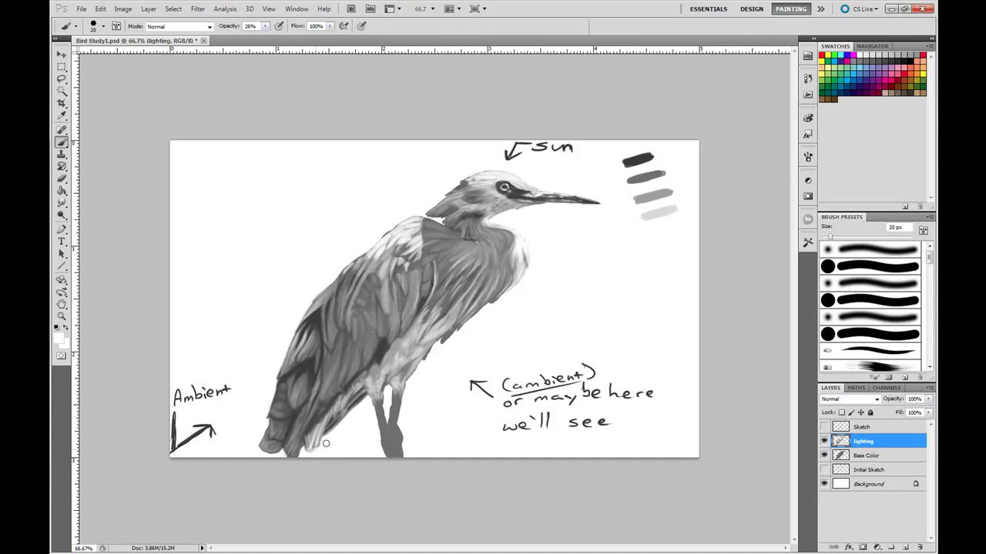
left_click_drag(267, 439, 274, 400)
key("bracketleft")
key("bracketleft")
key("bracketleft")
left_click(422, 229, "alt")
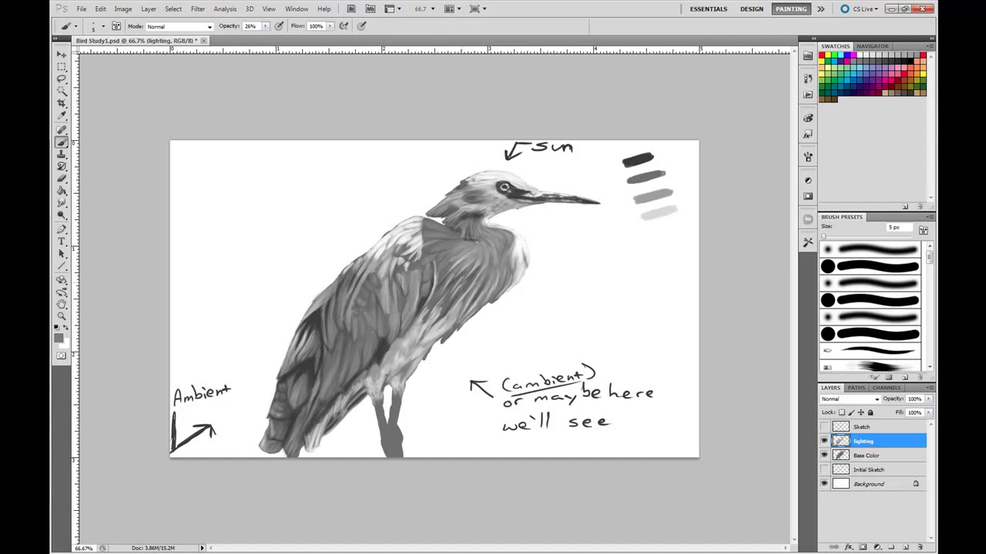
left_click(404, 402, "alt")
key("bracketright")
key("bracketright")
key("bracketright")
Step: Dab grey onto the leg and sample darker and near-white greys
left_click(398, 398, "alt")
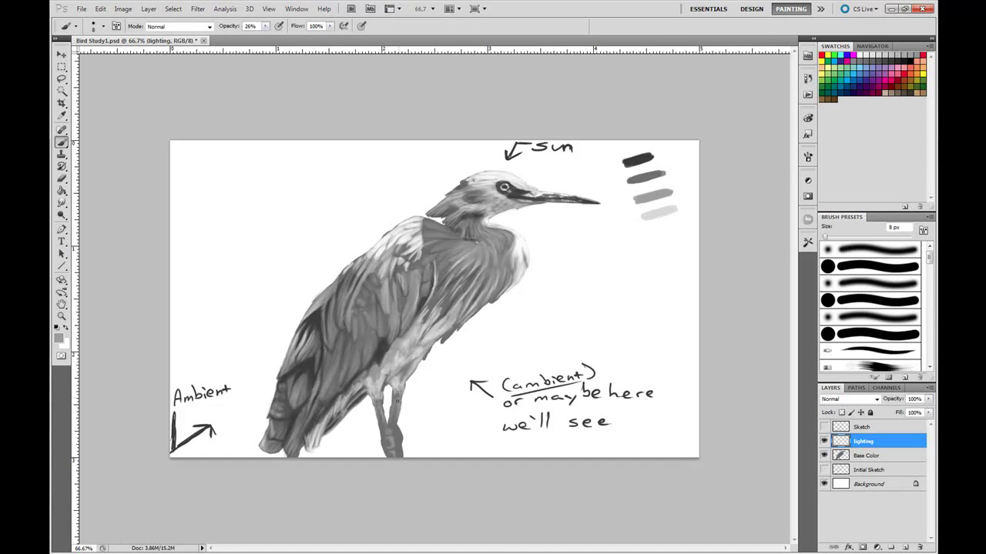
left_click(404, 444, "alt")
key("bracketright")
key("bracketright")
left_click(401, 432, "alt")
key("bracketright")
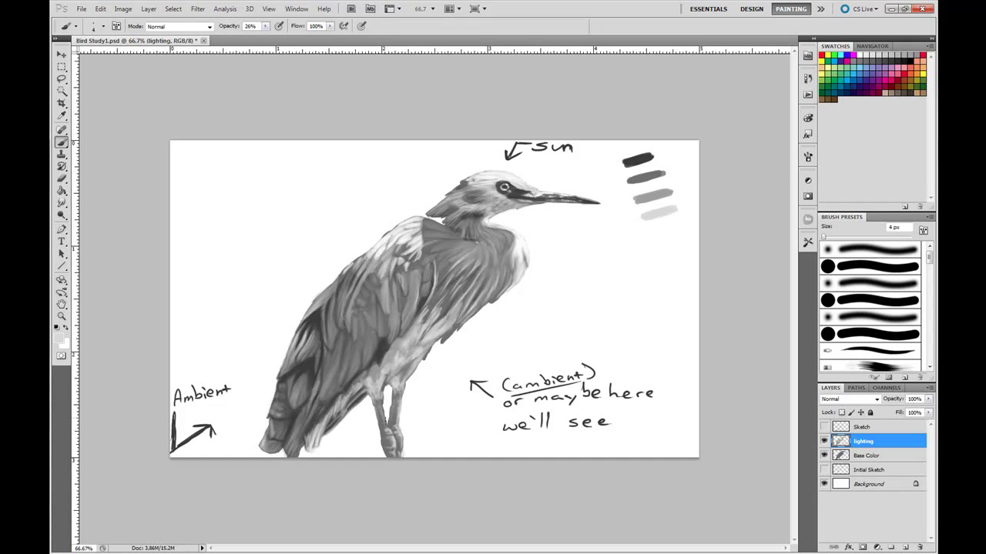
left_click(376, 413, "alt")
key("bracketright")
key("bracketright")
Step: Paint a light grey stroke across the wing
left_click(642, 156, "alt")
key("bracketleft")
key("bracketleft")
key("bracketleft")
left_click(392, 358, "alt")
key("bracketright")
key("bracketright")
key("bracketright")
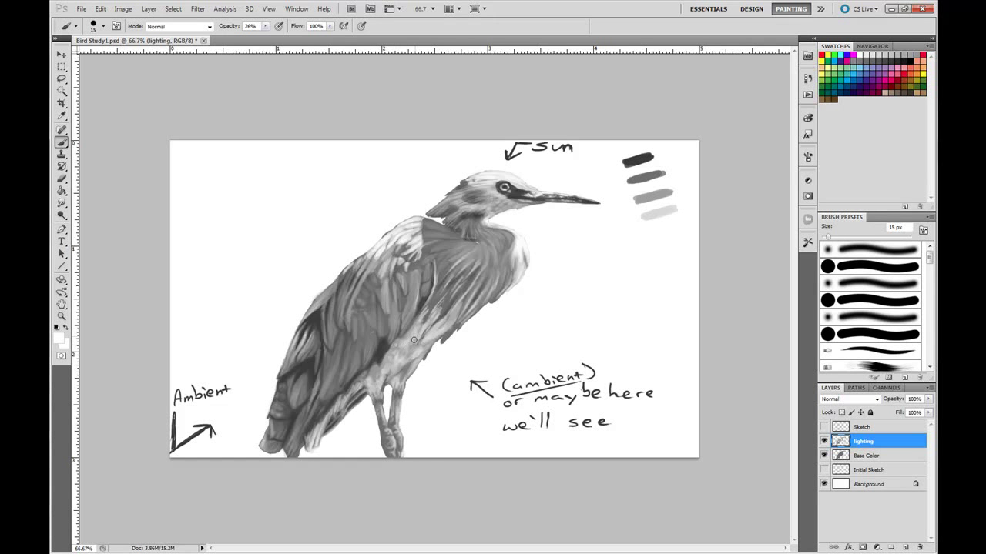
left_click_drag(446, 326, 374, 376)
Step: Darken the wing edge, brighten the breast, and lighten the body feathers
left_click(425, 308, "alt")
left_click_drag(435, 300, 430, 323)
left_click_drag(497, 283, 473, 322)
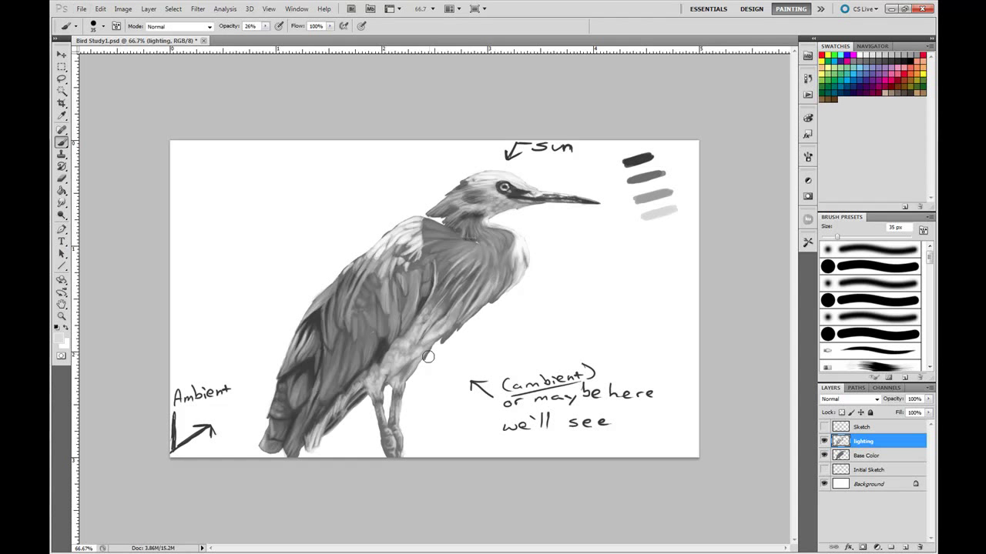
left_click(364, 297, "alt")
key("bracketleft")
key("bracketleft")
key("bracketleft")
left_click(371, 291, "alt")
key("bracketright")
key("bracketright")
left_click(389, 285, "alt")
left_click_drag(368, 297, 377, 319)
Step: Sample darker and lighter feather greys, adjusting the brush size
key("bracketright")
left_click(315, 322, "alt")
key("bracketleft")
key("bracketleft")
key("bracketleft")
left_click(594, 248, "alt")
key("bracketright")
key("bracketright")
key("bracketright")
key("bracketleft")
key("bracketleft")
key("bracketleft")
left_click(424, 351, "alt")
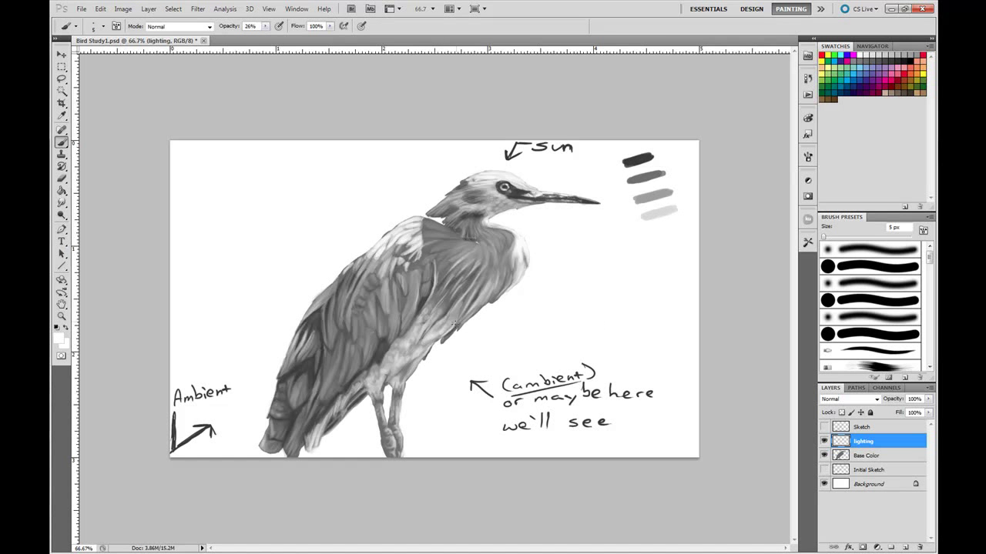
Step: Resample lighter greys from the belly and legs
key("bracketright")
key("bracketright")
key("bracketright")
left_click(419, 352, "alt")
key("bracketleft")
key("bracketleft")
key("bracketleft")
left_click(400, 366, "alt")
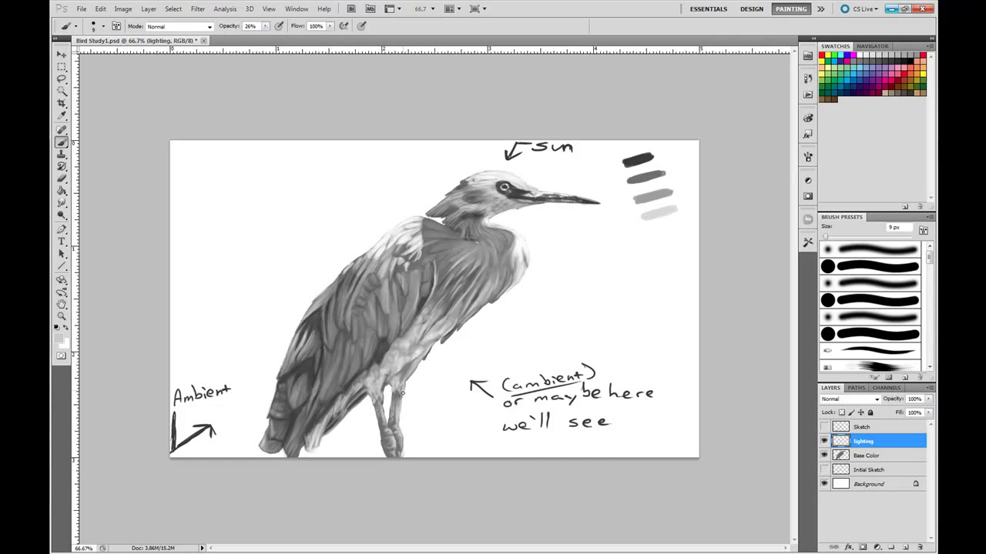
key("bracketright")
key("bracketright")
left_click(396, 392, "alt")
Step: Flip the canvas to check the drawing and sample near-white from the legs
key("ctrl+shift+h")
key("ctrl+shift+h")
left_click(651, 228, "alt")
key("bracketleft")
key("bracketleft")
key("bracketleft")
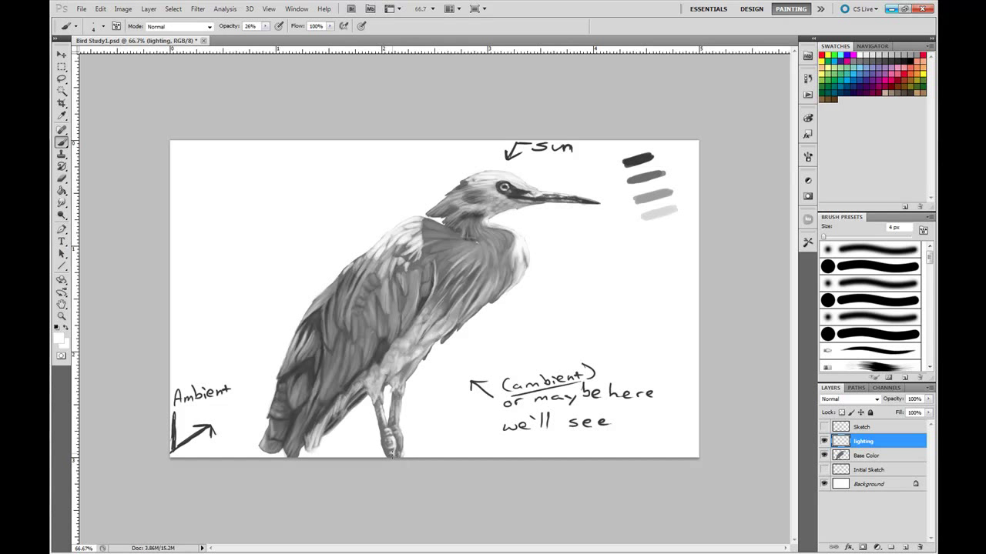
left_click(395, 416, "alt")
key("bracketright")
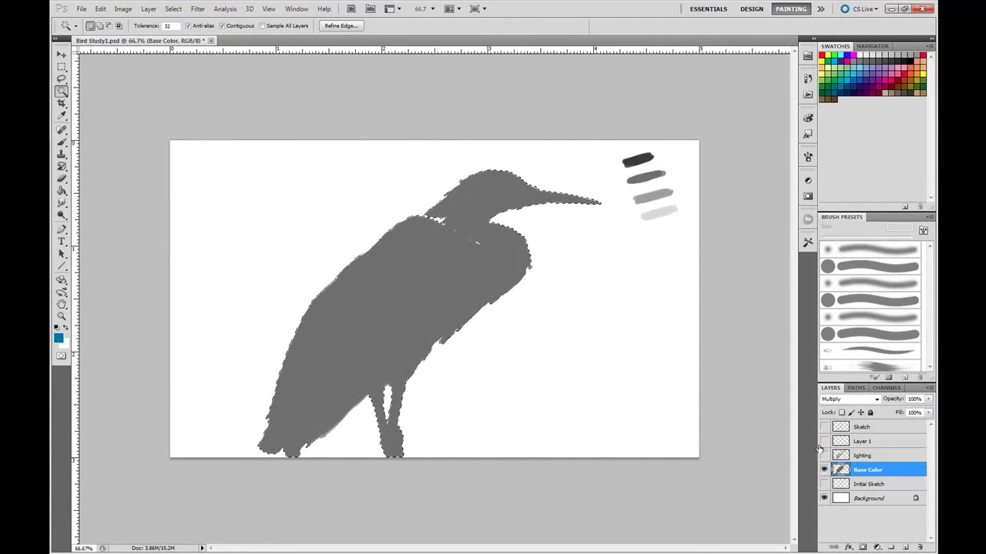
Step: Lower the layer fill to 43%, deselect, and set the yellow legs layer to Vivid Light
left_click_drag(907, 425, 897, 425)
key("ctrl+d")
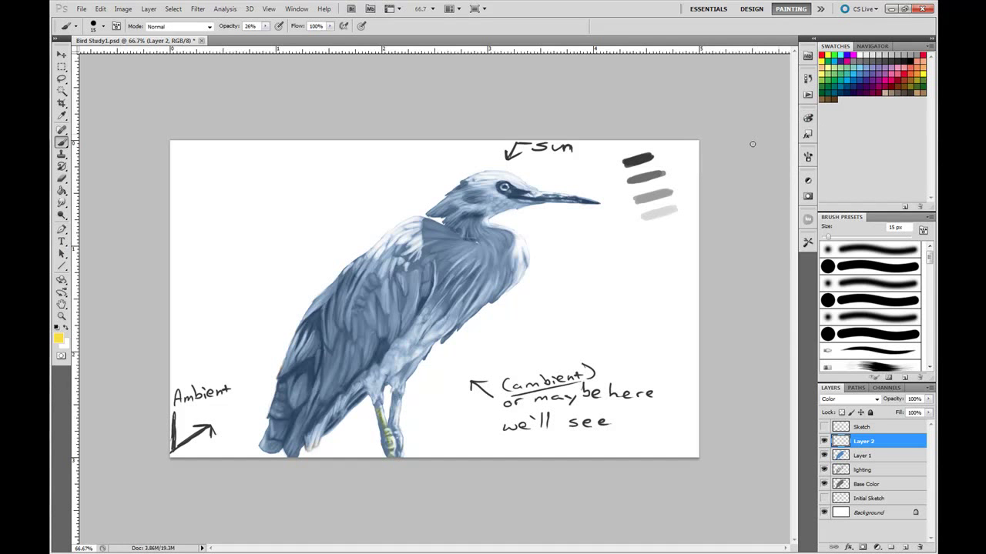
left_click(877, 399)
left_click(839, 229)
left_click(877, 398)
left_click(827, 381)
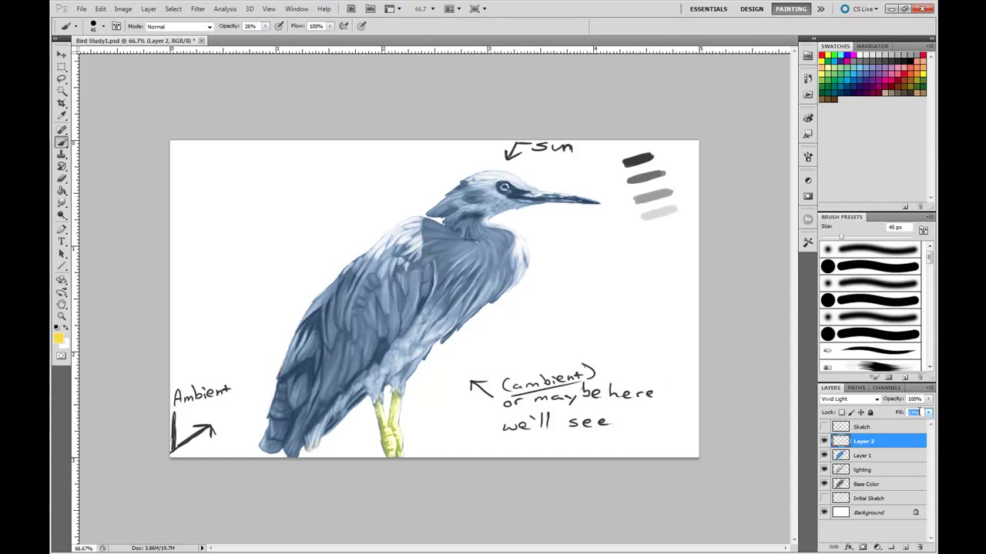
Step: Sample brown and light yellow from the bird and show the colour panel
key("bracketleft")
key("bracketleft")
key("bracketleft")
left_click(377, 414, "alt")
key("bracketright")
left_click(391, 414, "alt")
key("bracketleft")
key("F6")
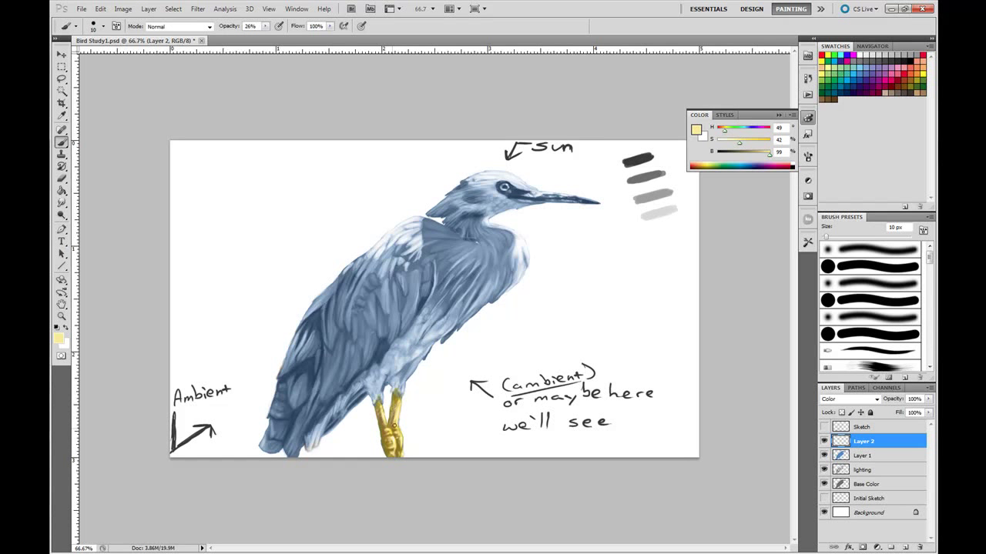
Step: Paint a dark blue-grey stroke on the left side and a paler tone over the upper back
left_click(383, 349, "alt")
key("bracketright")
key("bracketright")
left_click_drag(294, 414, 300, 351)
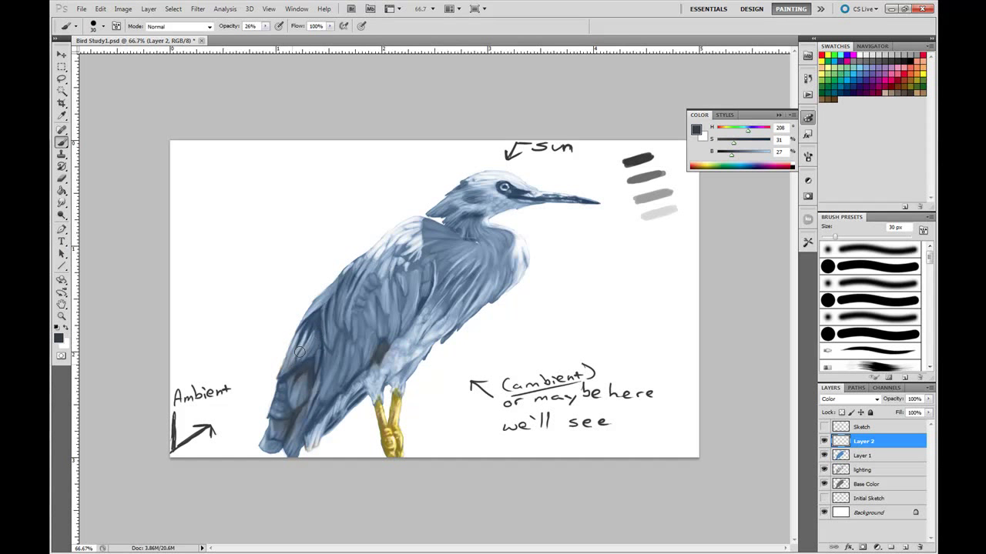
left_click(281, 391, "alt")
key("bracketleft")
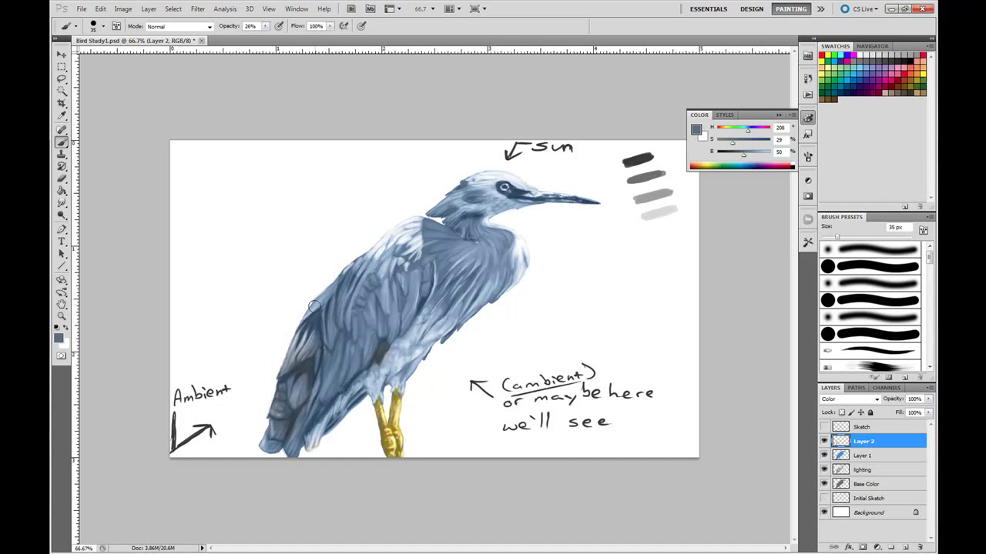
left_click(448, 219, "alt")
key("bracketright")
left_click_drag(408, 231, 466, 258)
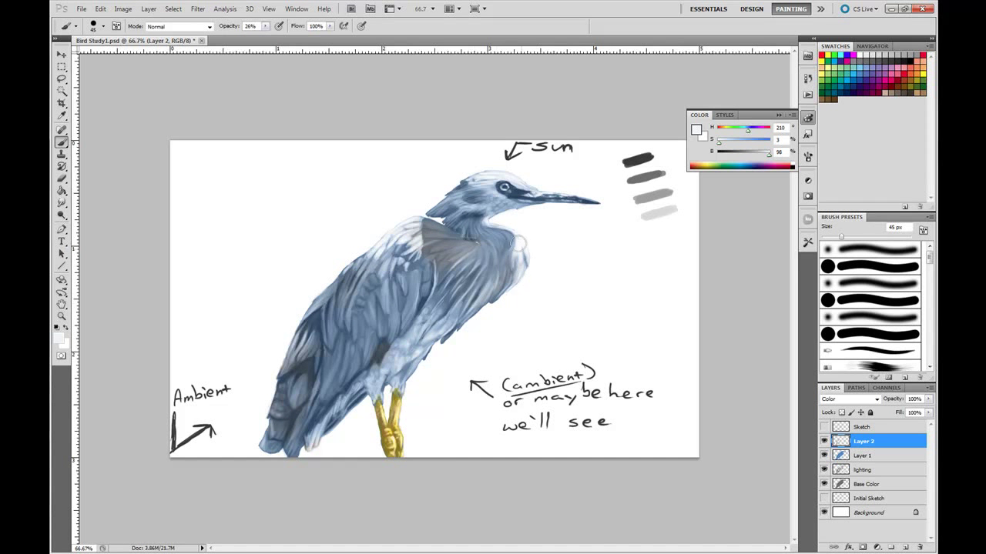
key("bracketleft")
key("bracketleft")
Step: Paint a 16%-opacity warm brown tint onto the chest, then add Layer 3 above
left_click(828, 99)
key("1")
key("6")
right_click(501, 266)
key("Return")
left_click_drag(504, 239, 474, 302)
left_click(470, 187, "alt")
key("bracketright")
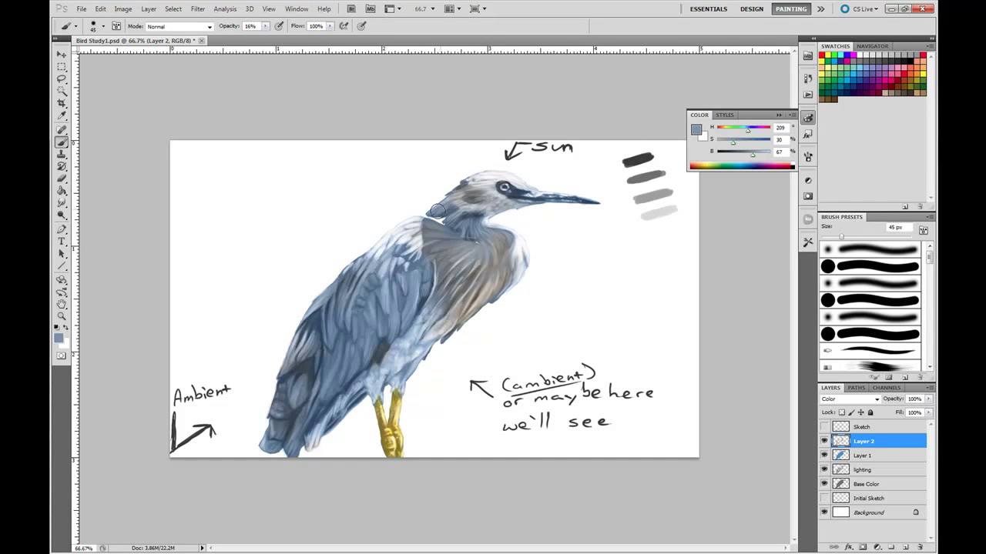
key("ctrl+shift+alt+n")
left_click(847, 399)
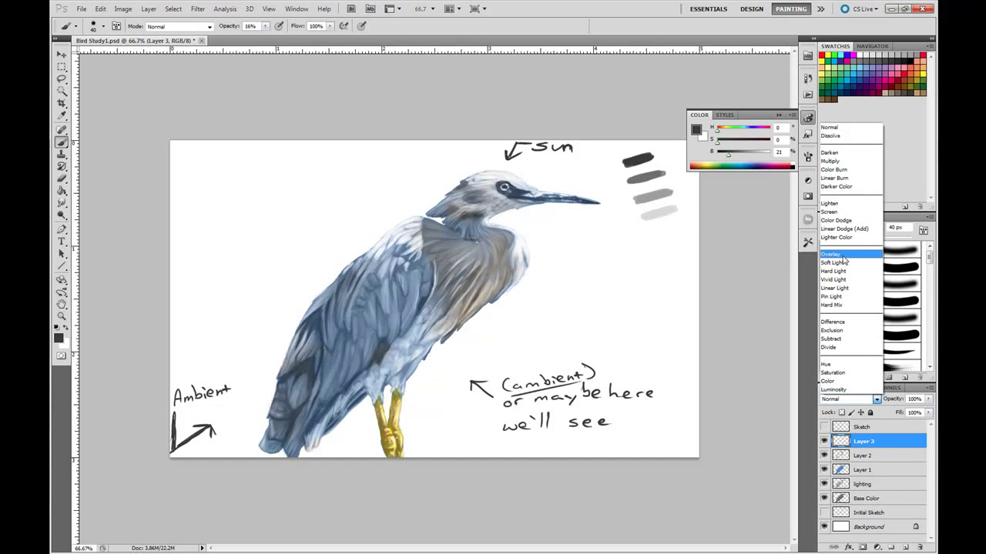
Step: Set Layer 3 to Multiply and darken the shading on the heron's neck
left_click(830, 161)
mouse_move(468, 185)
left_mouse_down()
mouse_move(450, 224)
mouse_move(466, 182)
left_mouse_up()
key("x")
key("bracketleft")
key("bracketleft")
key("x")
key("x")
key("bracketright")
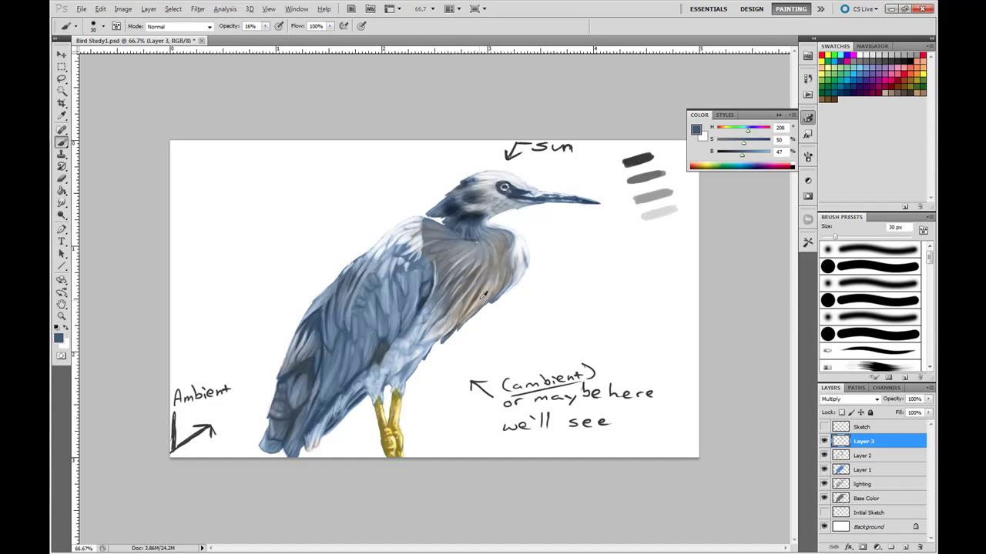
Step: Try greyish beige, dark blue, tan and white painting colours while resizing the brush
left_click(404, 354, "alt")
left_click(335, 326, "alt")
key("bracketleft")
key("bracketleft")
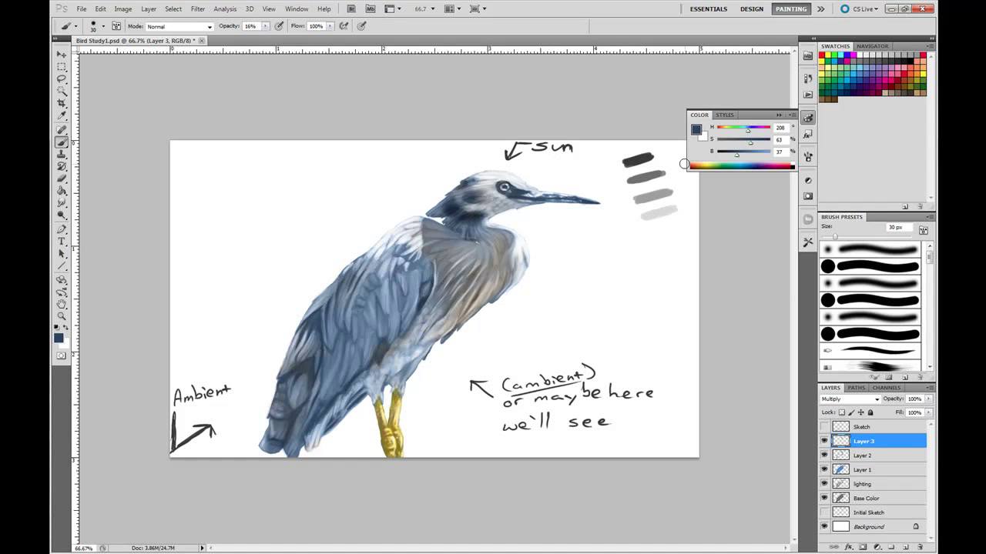
left_click(504, 187, "alt")
key("bracketleft")
left_click(503, 187, "alt")
key("bracketright")
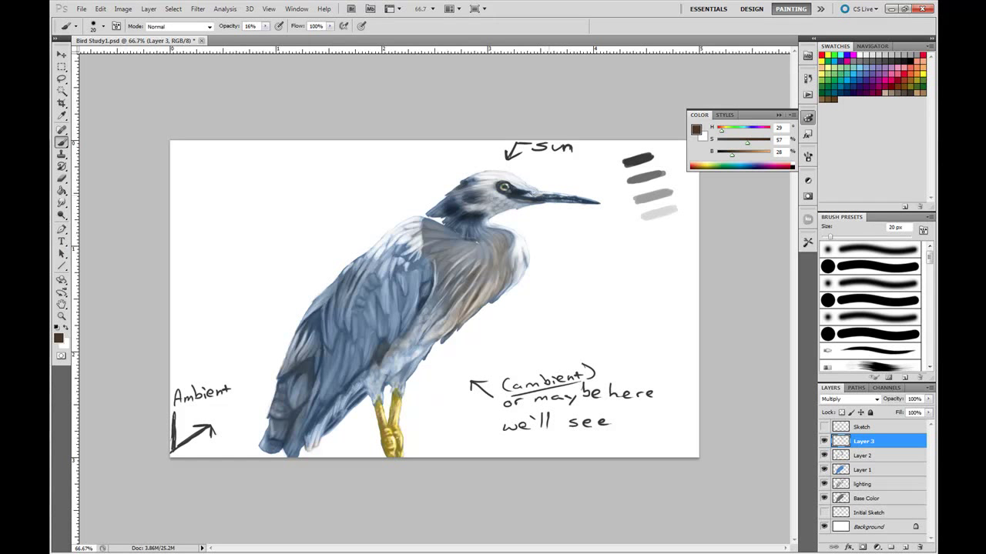
Step: Paint dark purple Multiply shading over the lower wing and back
left_click_drag(770, 164, 771, 168)
key("bracketright")
key("bracketright")
key("bracketright")
mouse_move(343, 369)
left_mouse_down()
mouse_move(291, 368)
mouse_move(299, 406)
left_mouse_up()
left_click_drag(285, 446, 331, 397)
key("bracketright")
left_click_drag(333, 332, 358, 296)
left_click(378, 293, "alt")
key("bracketright")
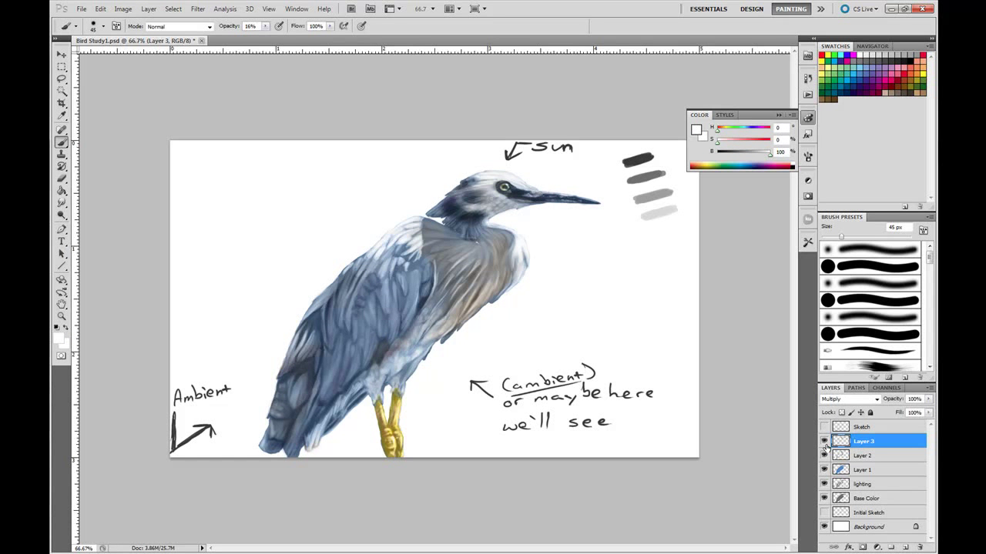
left_click(395, 353, "alt")
Step: Add a Lighten-mode Layer 4 with pale wing strokes, then select Layers 2–4
key("ctrl+shift+alt+n")
key("x")
key("bracketleft")
key("bracketleft")
mouse_move(419, 343)
left_mouse_down()
mouse_move(377, 374)
mouse_move(488, 280)
left_mouse_up()
key("bracketright")
left_click(855, 455, "shift")
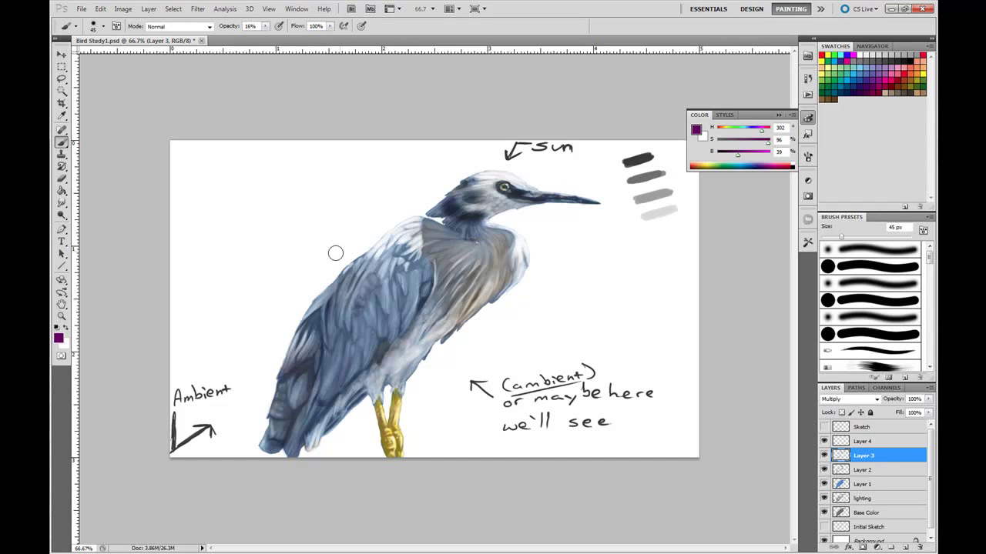
Step: Group colour Layers 1–4 into a folder named Colors
key("ctrl+g")
left_click(835, 440)
key("ctrl+shift+alt+n")
key("shift+alt+m")
left_click(645, 176, "alt")
Step: Add Multiply Layer 5 and toggle Layer 4's visibility to compare
key("bracketright")
key("bracketleft")
key("bracketleft")
key("bracketleft")
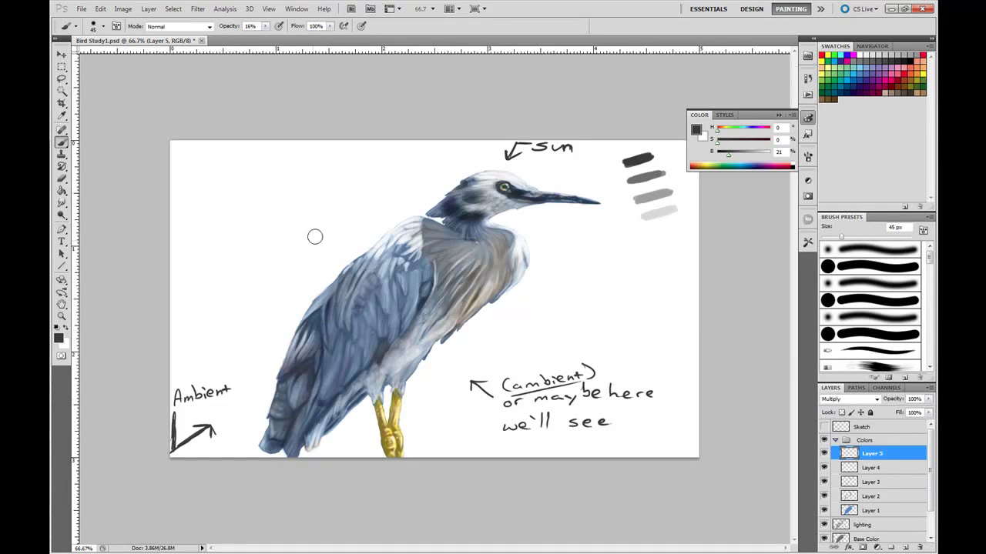
key("alt+bracketleft")
left_click(342, 287, "alt")
key("bracketright")
key("bracketright")
key("bracketright")
key("bracketright")
key("bracketright")
left_click(345, 378, "alt")
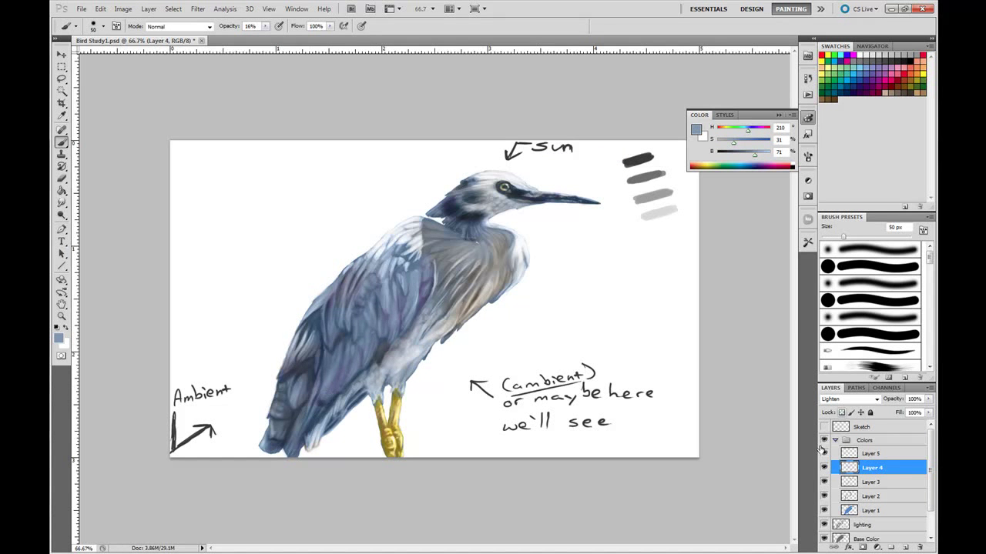
left_click(823, 468)
key("alt+bracketright")
left_click(876, 467)
left_click(823, 467)
Step: Paint light strokes and brighter highlights on the heron's legs
left_click_drag(401, 443, 381, 419)
key("alt+bracketright")
left_click(386, 424, "alt")
key("bracketleft")
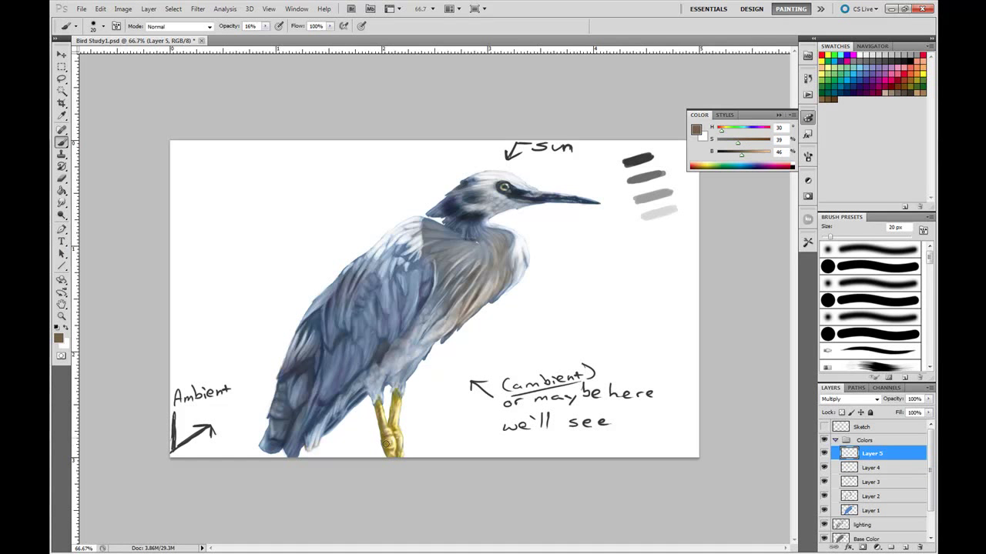
key("bracketright")
left_click(389, 425, "alt")
key("alt+bracketleft")
left_click_drag(388, 419, 394, 454)
Step: Add Saturation-mode Layer 6, paint neutral grey over the legs, and set fill to 54%
key("alt+bracketright")
key("ctrl+shift+alt+n")
key("shift+alt+t")
left_click(376, 416, "alt")
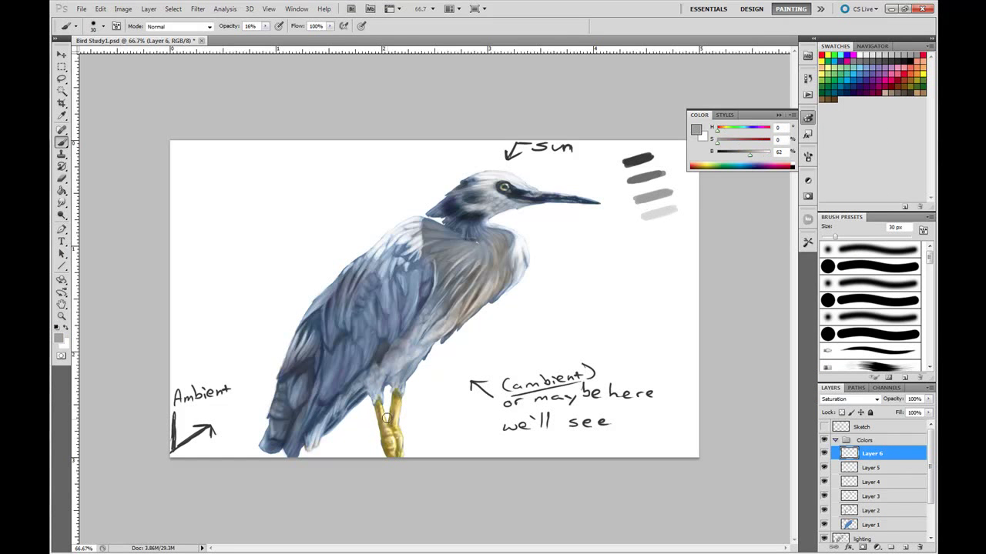
left_click_drag(378, 424, 386, 443)
left_click_drag(928, 413, 906, 425)
Step: Add Overlay-mode Layer 7 and paint a red-pink tint over the legs, chest and lower body
left_click(824, 453)
left_click(904, 547)
left_click(849, 399)
left_click(847, 257)
left_click(791, 164)
left_click_drag(834, 235, 828, 236)
left_click_drag(402, 383, 382, 419)
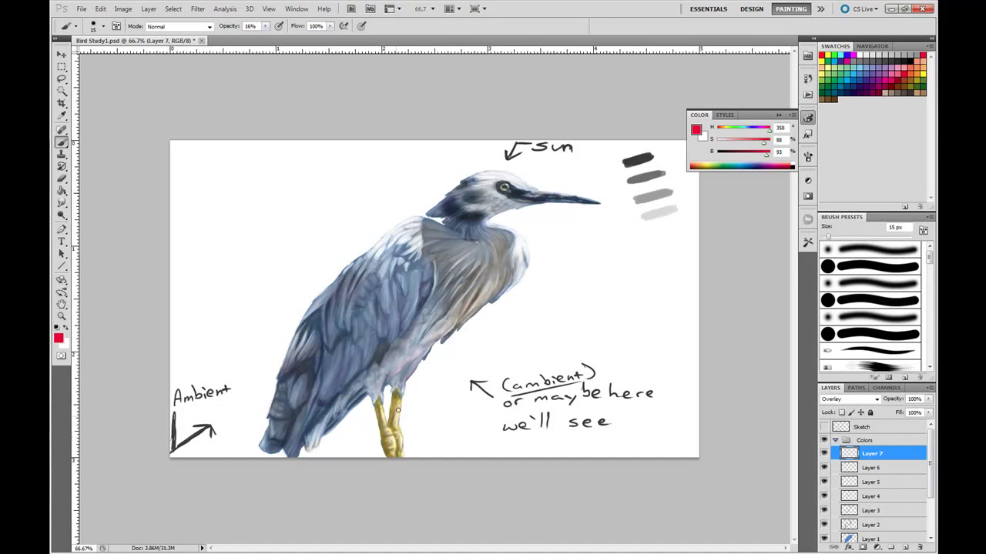
key("bracketright")
left_click_drag(351, 381, 500, 283)
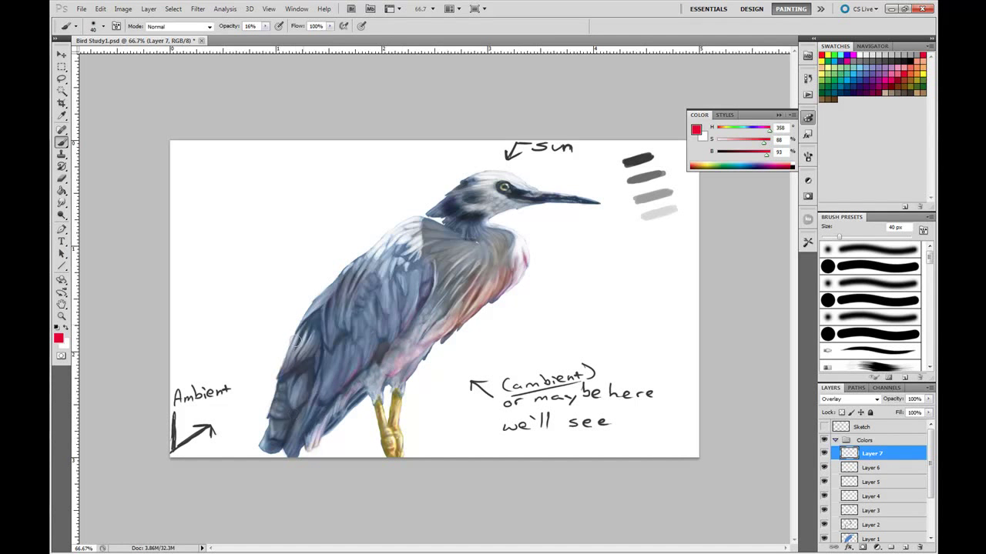
Step: Try Linear Light, Pin Light and Linear Dodge on Layer 7, then return to Overlay
key("bracketright")
key("Down")
key("Down")
key("Down")
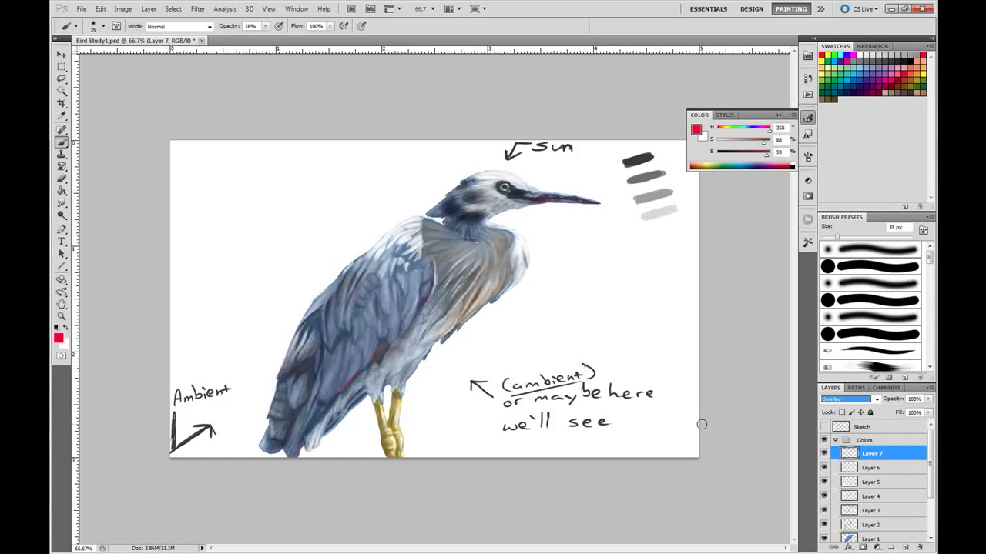
key("Down")
key("Down")
key("Up")
key("Up")
key("Up")
key("Up")
key("Up")
key("Down")
key("Up")
key("Down")
key("Down")
Step: Set Layer 7's fill to 33%, flipping the canvas to check, and reset default colours
left_click_drag(928, 413, 907, 428)
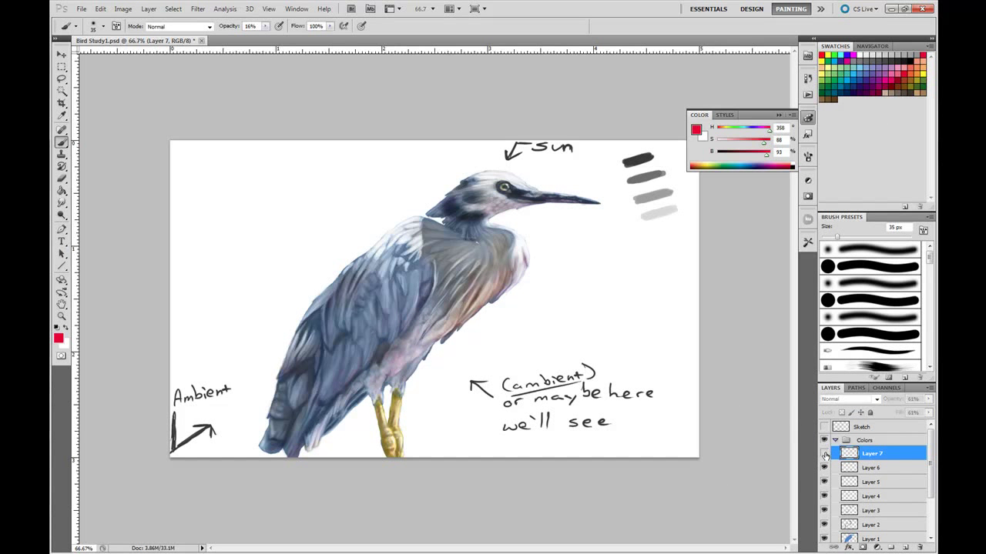
key("h")
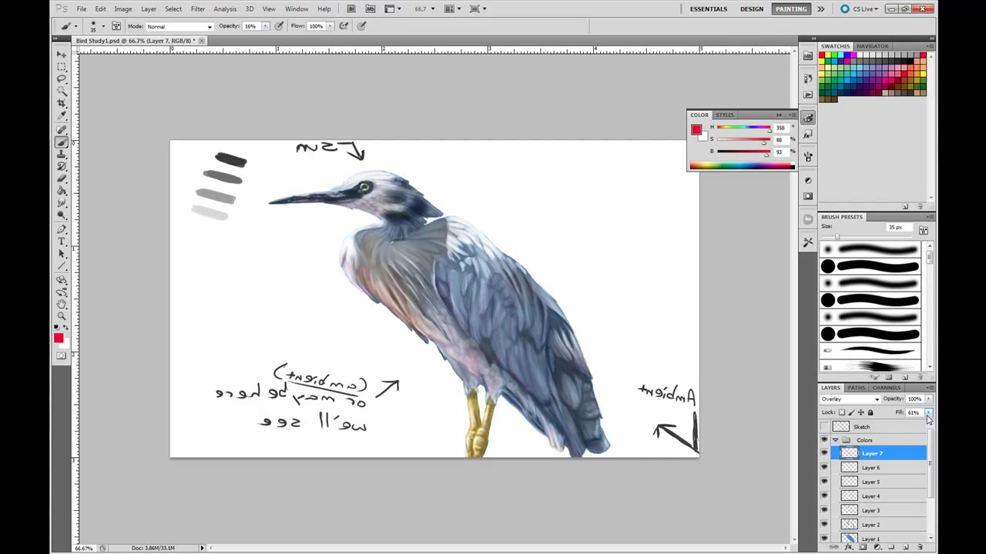
key("Up")
key("Up")
key("Up")
key("h")
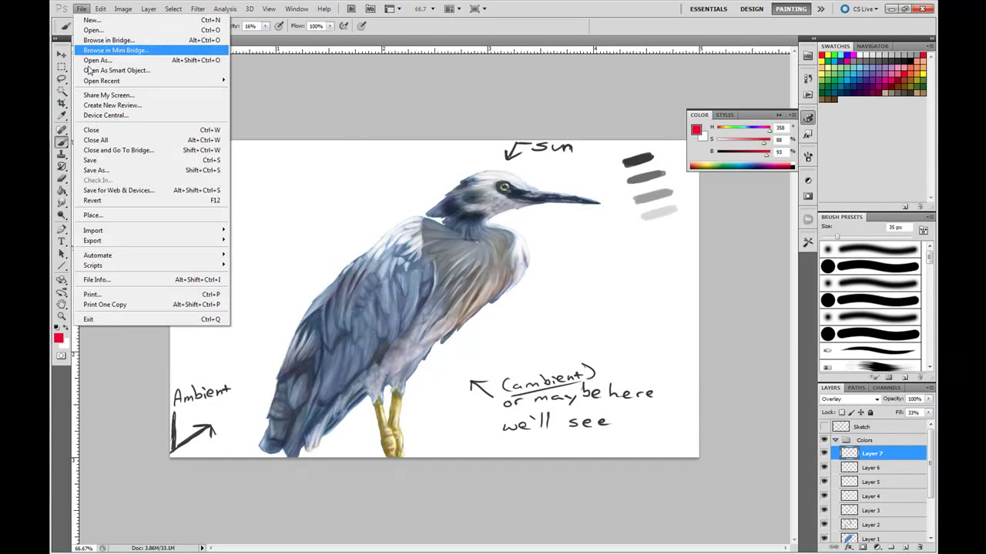
key("d")
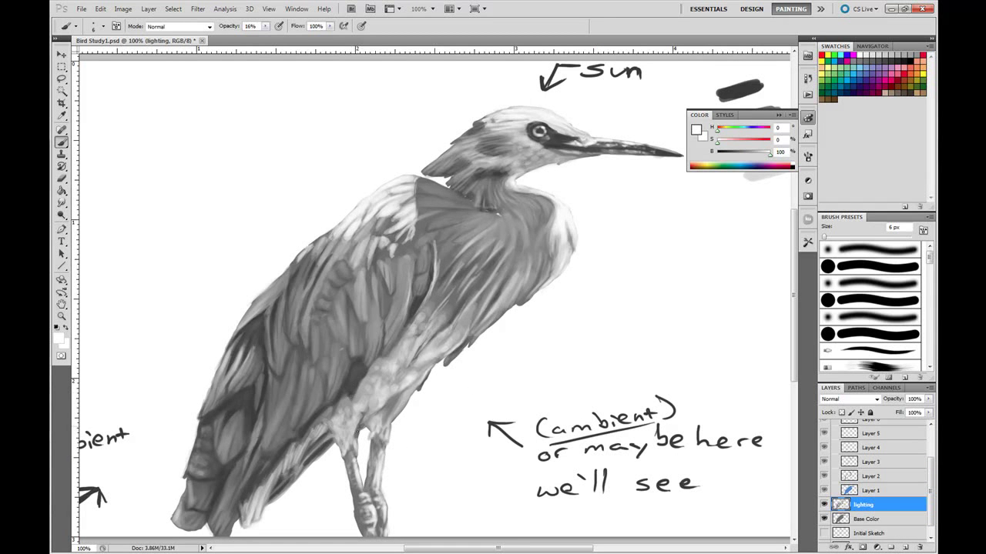
Step: Zoom out and hide the Colors folder to compare with the grayscale lighting study, then select Layer 7
scroll(431, 292, "down", 3)
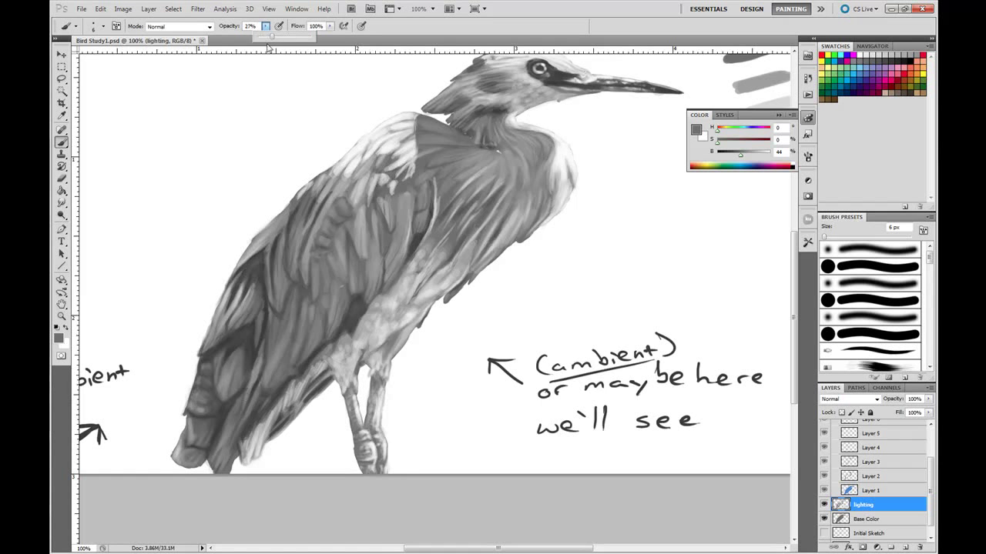
scroll(362, 408, "up", 2)
key("bracketright")
key("bracketright")
key("bracketright")
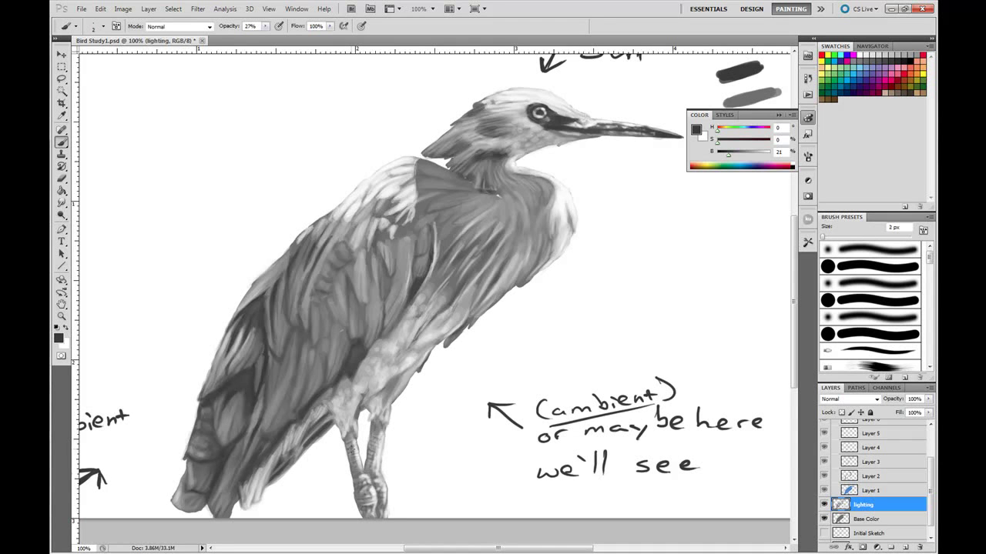
key("ctrl+minus")
left_click(823, 438)
scroll(822, 434, "down", 2)
key("x")
key("bracketright")
key("bracketright")
key("bracketright")
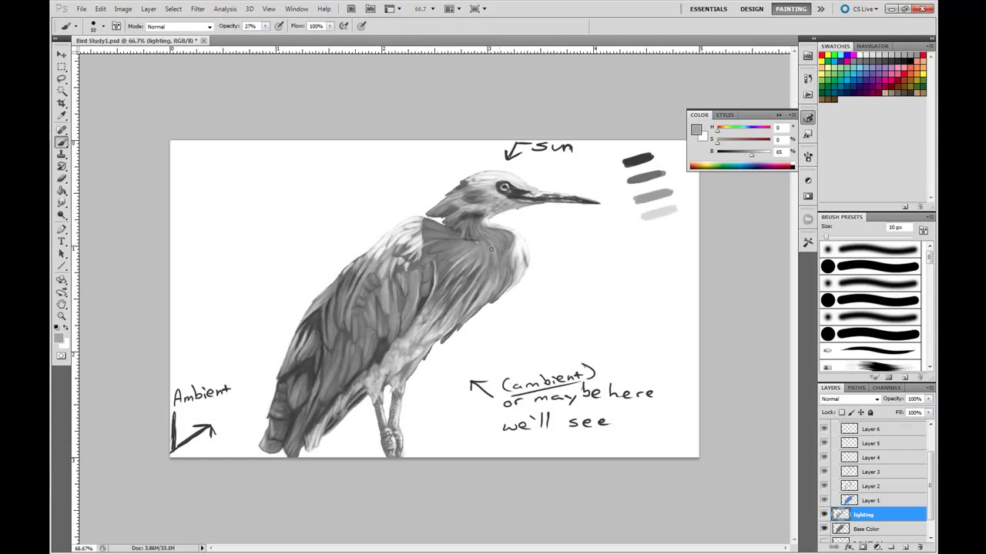
left_click(870, 452)
Step: Revert the heron document to its last saved version with File > Revert
key("bracketright")
key("bracketright")
key("bracketright")
left_click(81, 9)
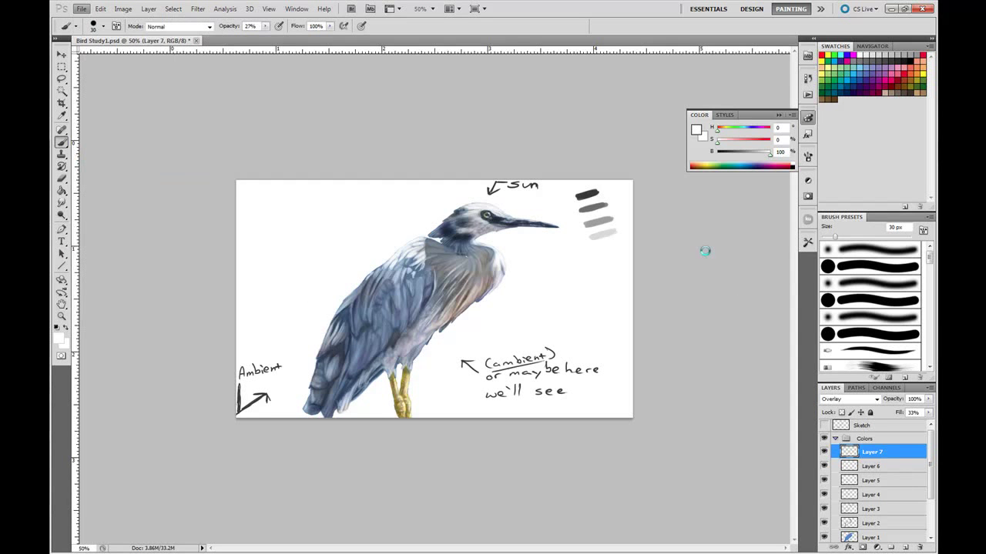
left_click(97, 183)
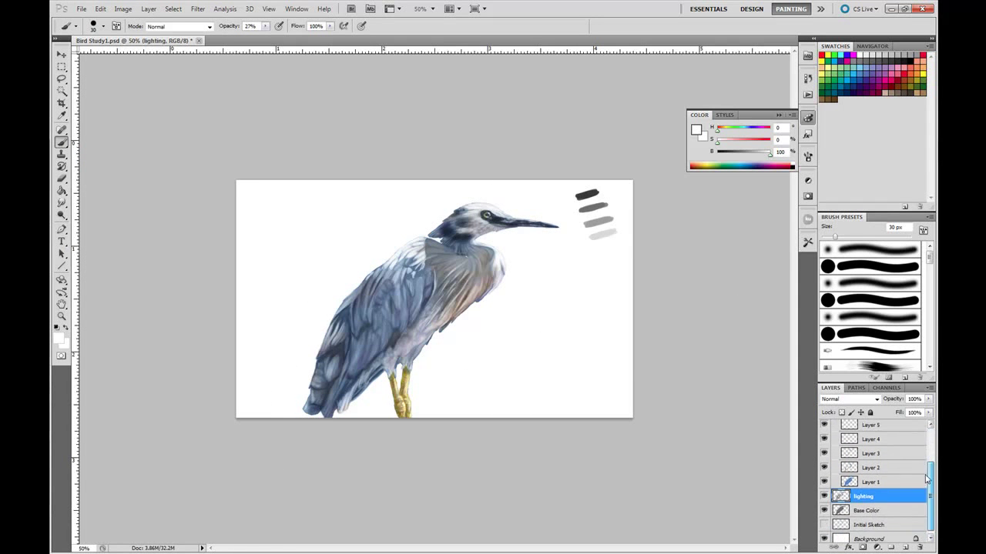